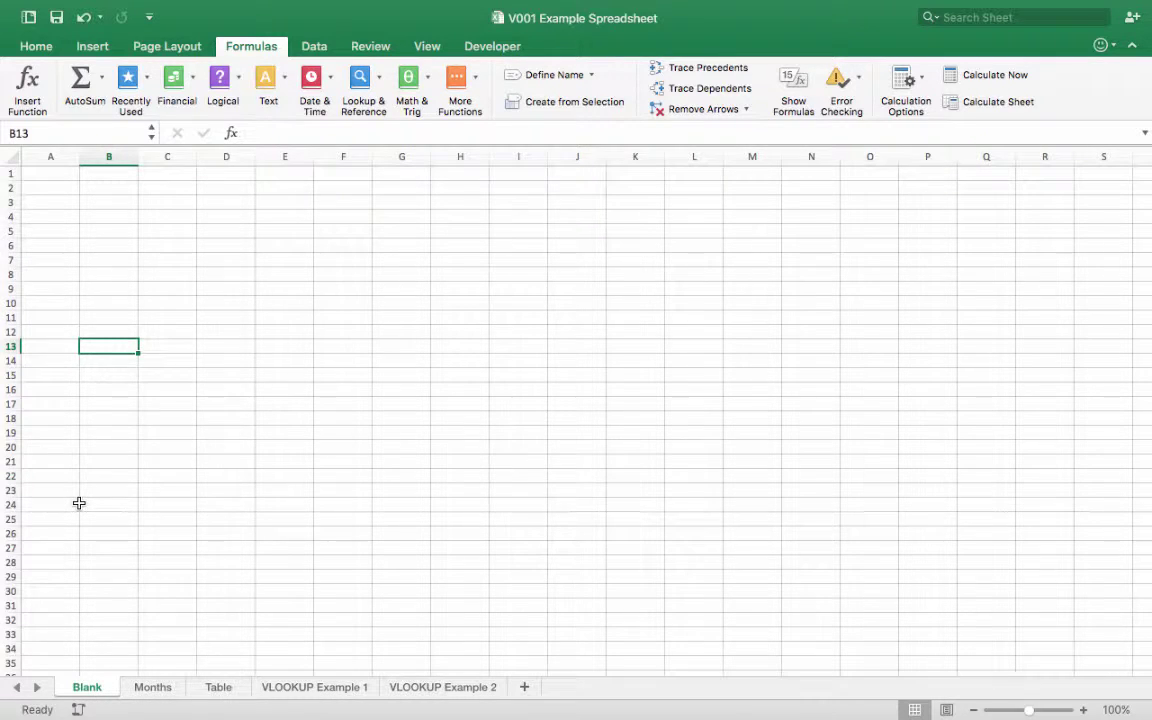
Name the month list in A1:A12 on the Months sheet MonthsOfTheYear
left_click(166, 689)
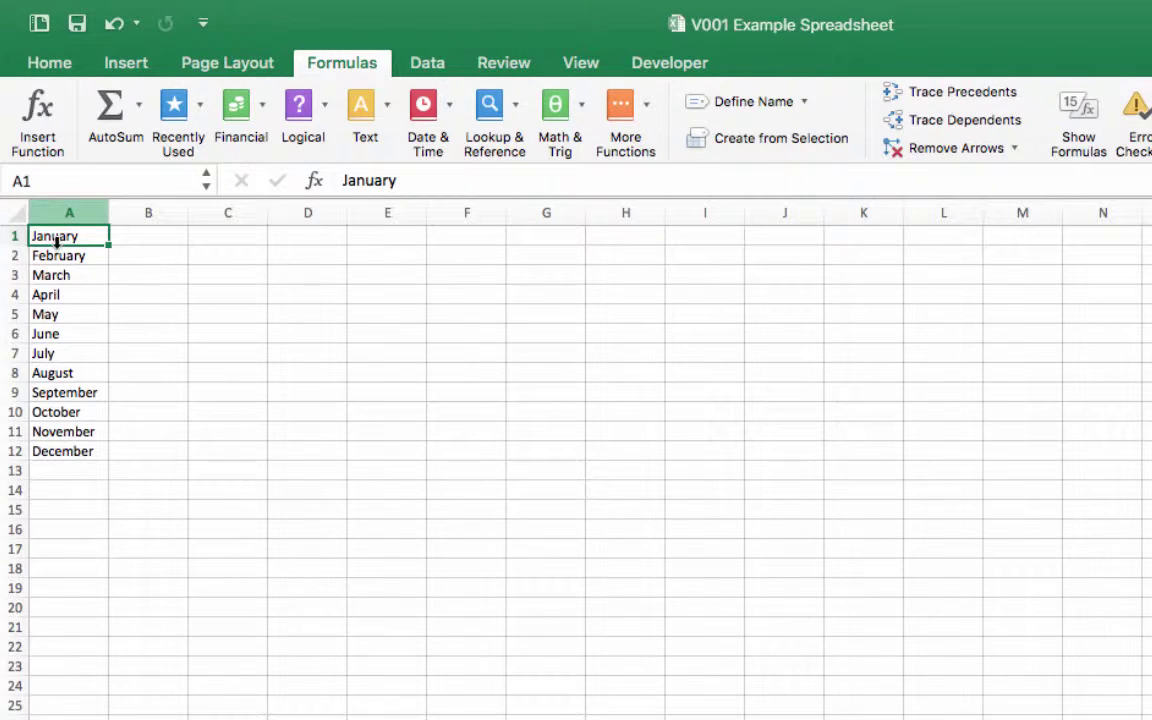
left_click_drag(57, 236, 38, 450)
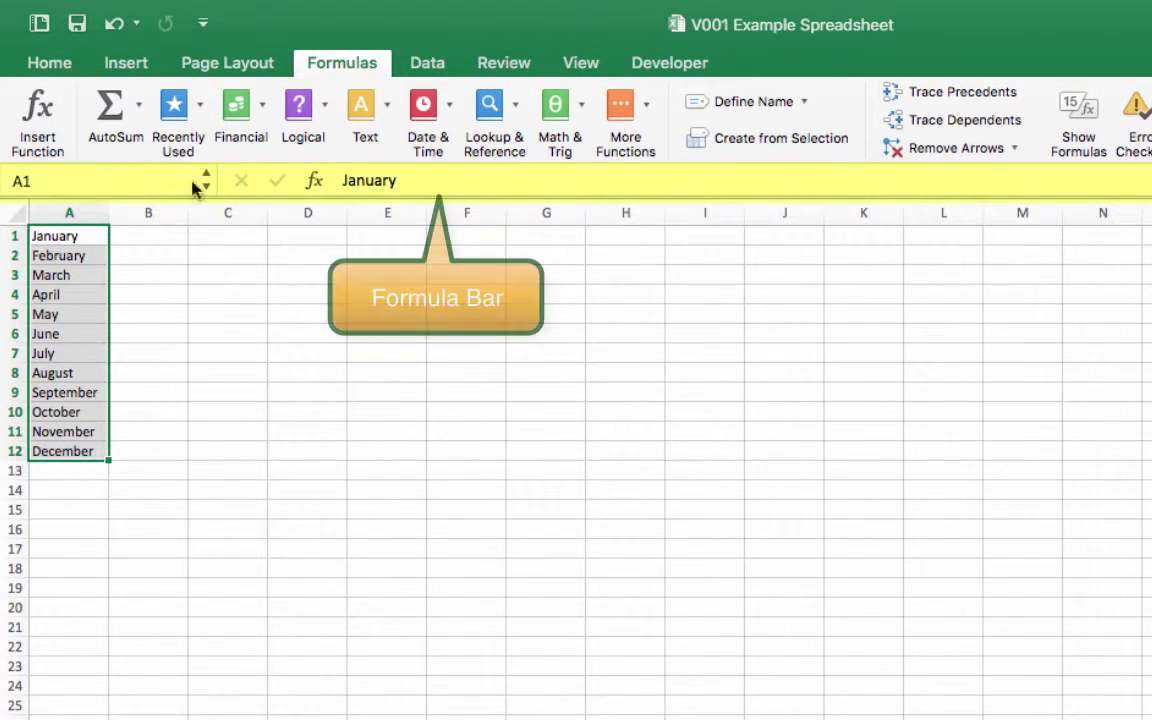
left_click(46, 180)
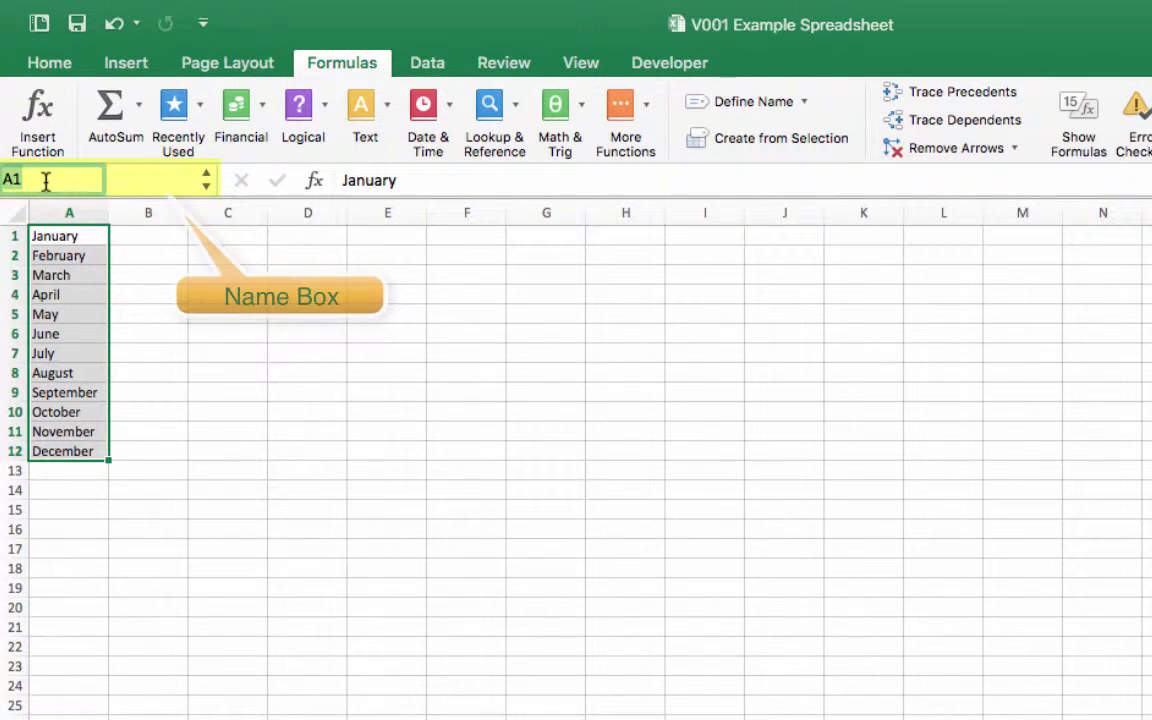
type("Mont")
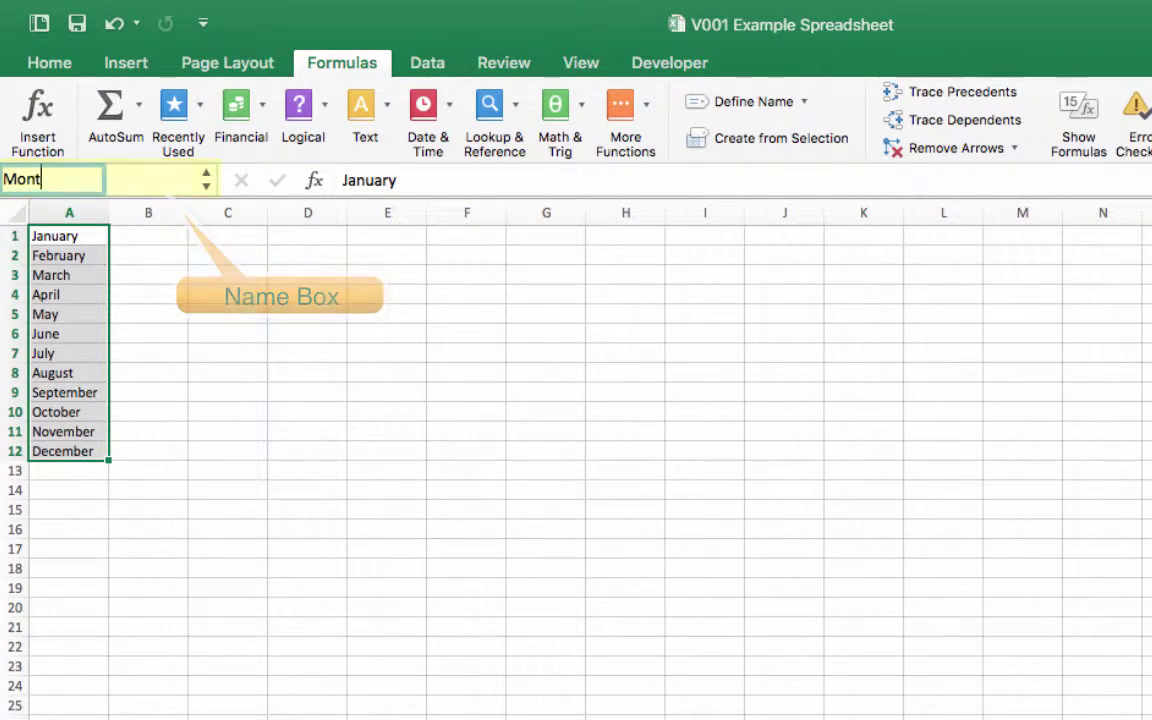
type("hsOfT")
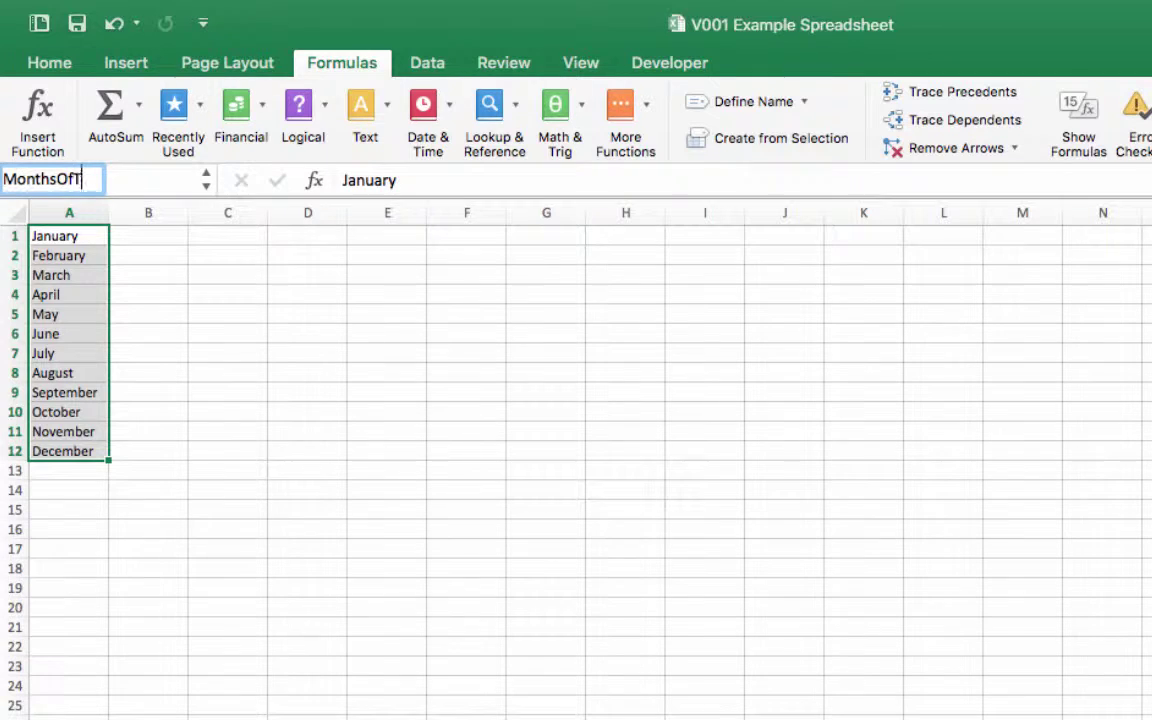
type("heYear")
key("Return")
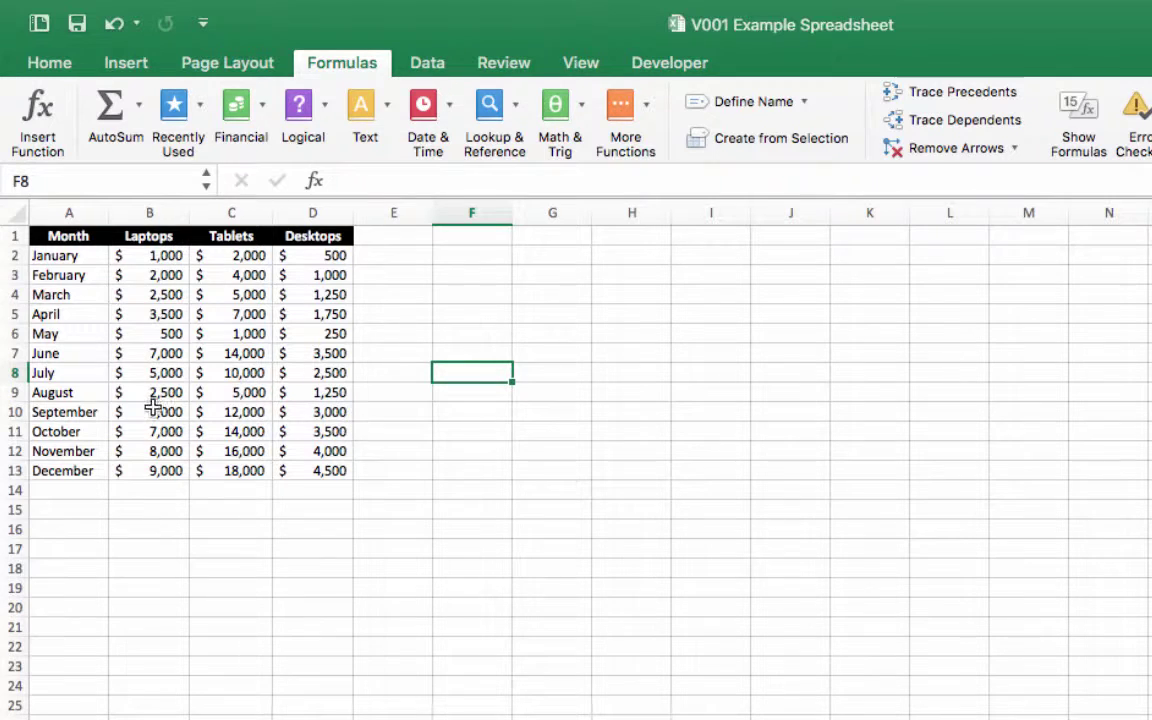
Name the monthly sales table in A1:D13, including its header row, SalesData, and reselect the range to check the name
left_click(219, 545)
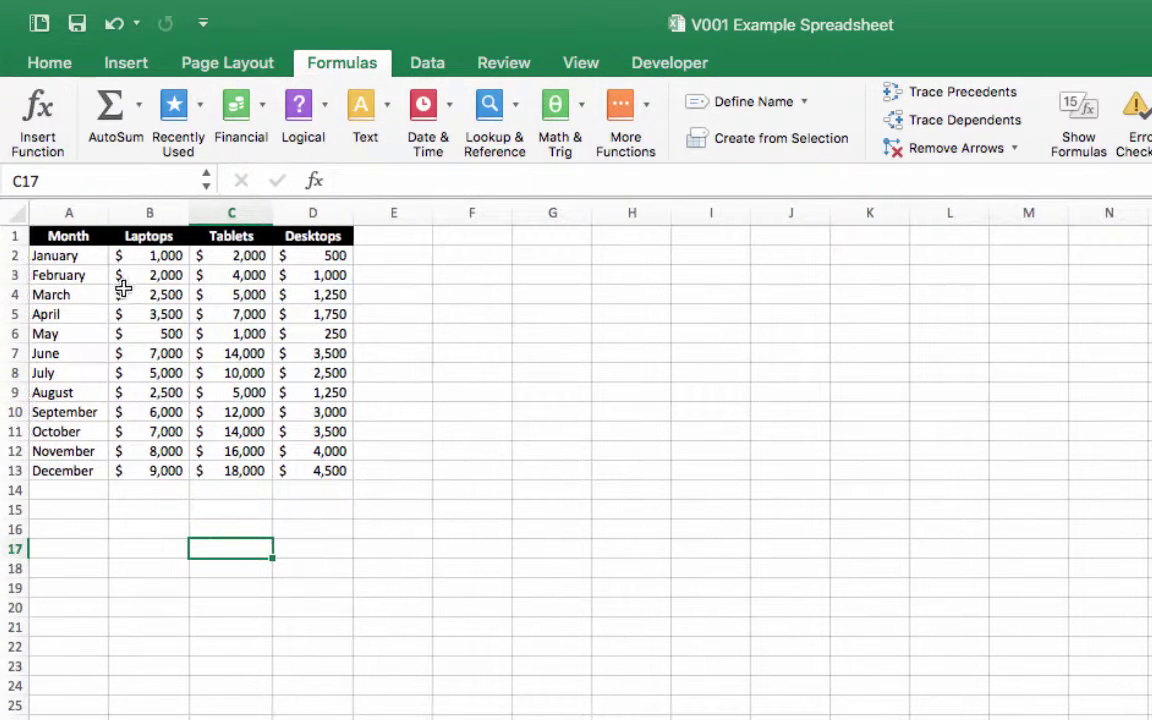
left_click_drag(57, 236, 303, 463)
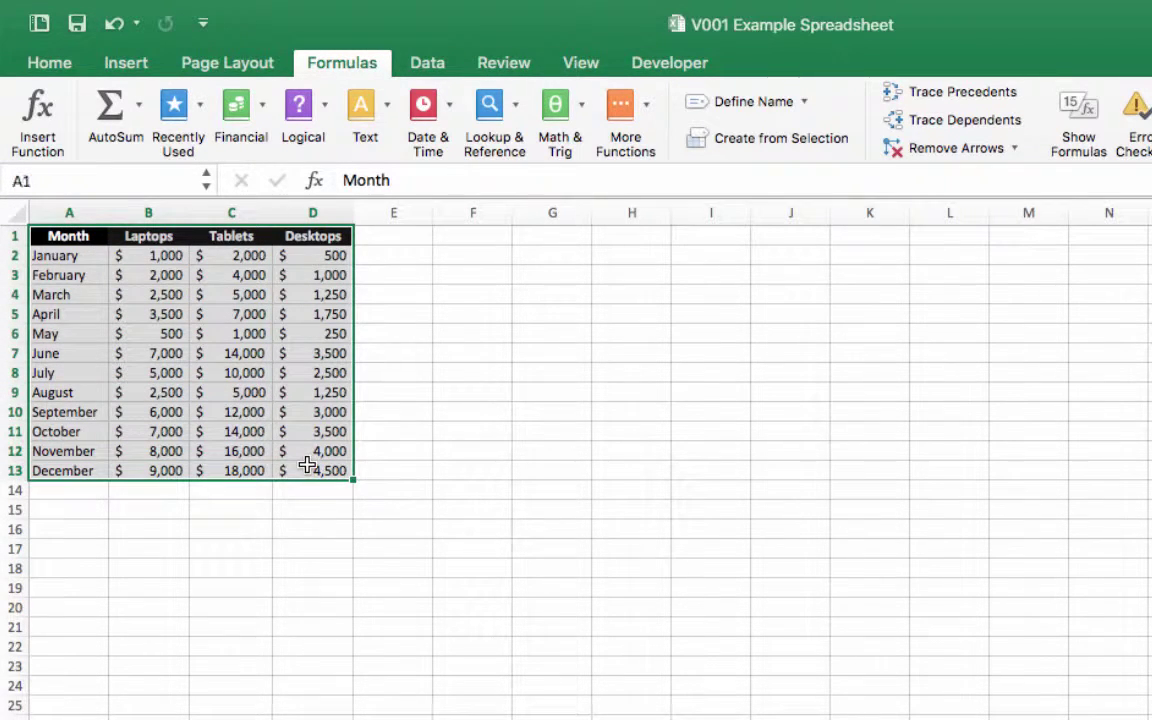
left_click(30, 179)
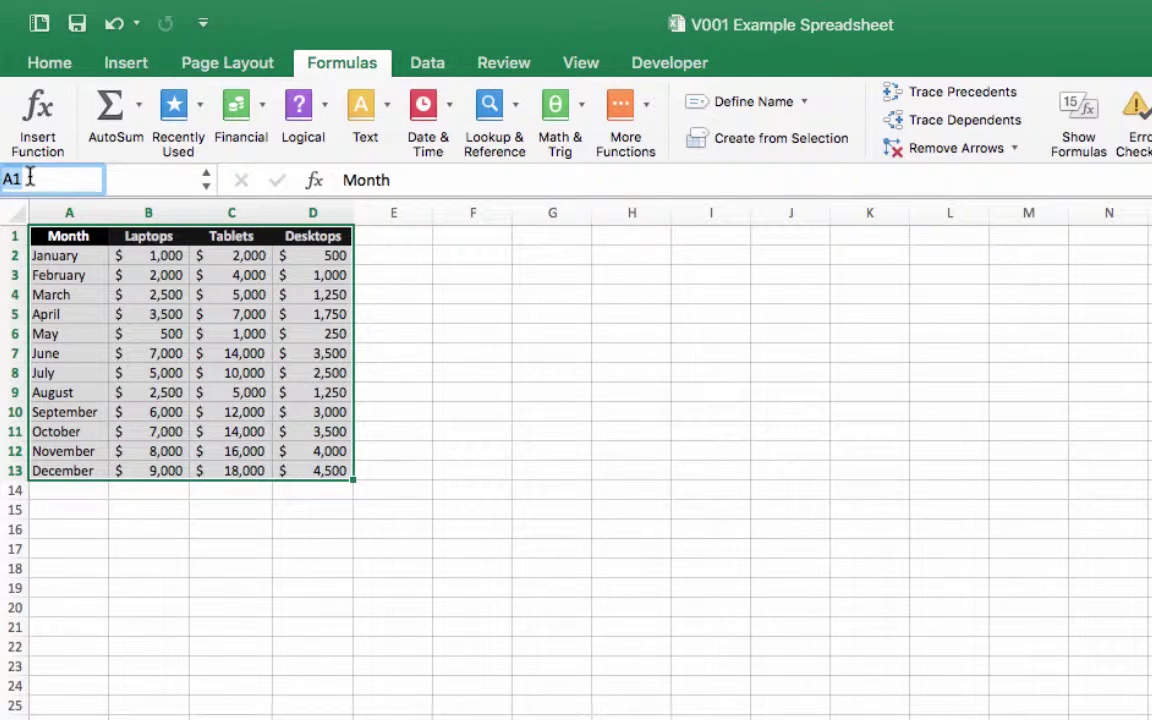
type("Sales")
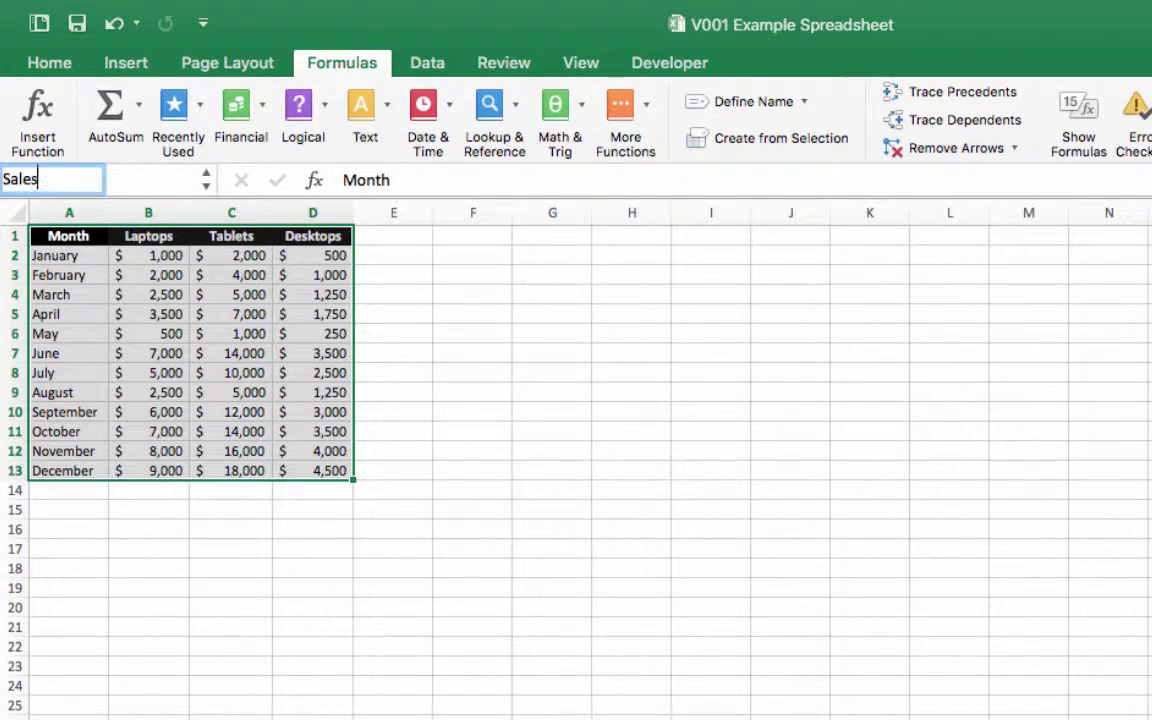
type("Data")
key("Return")
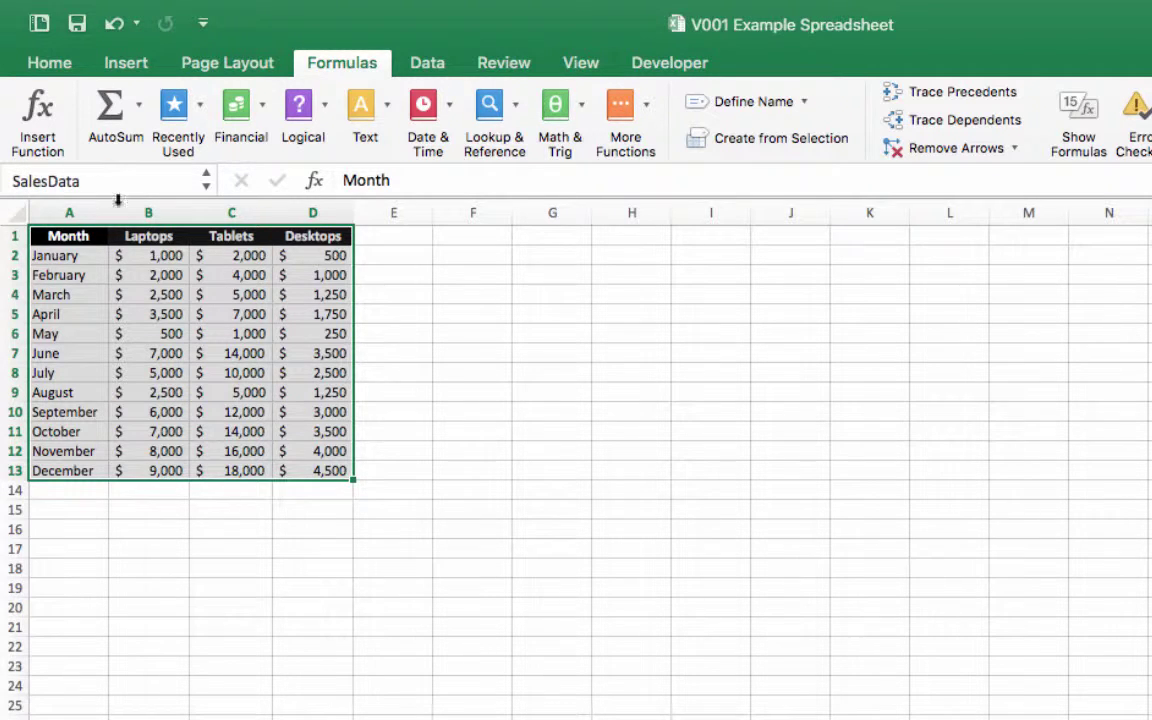
left_click(438, 389)
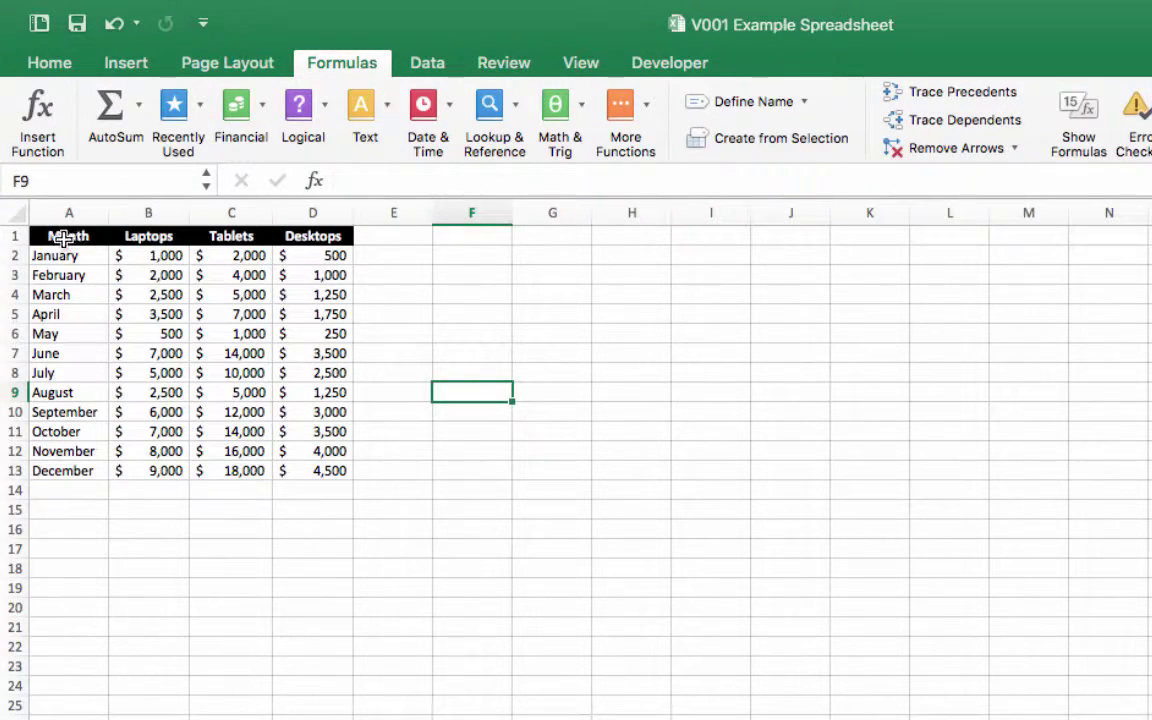
left_click_drag(53, 236, 301, 473)
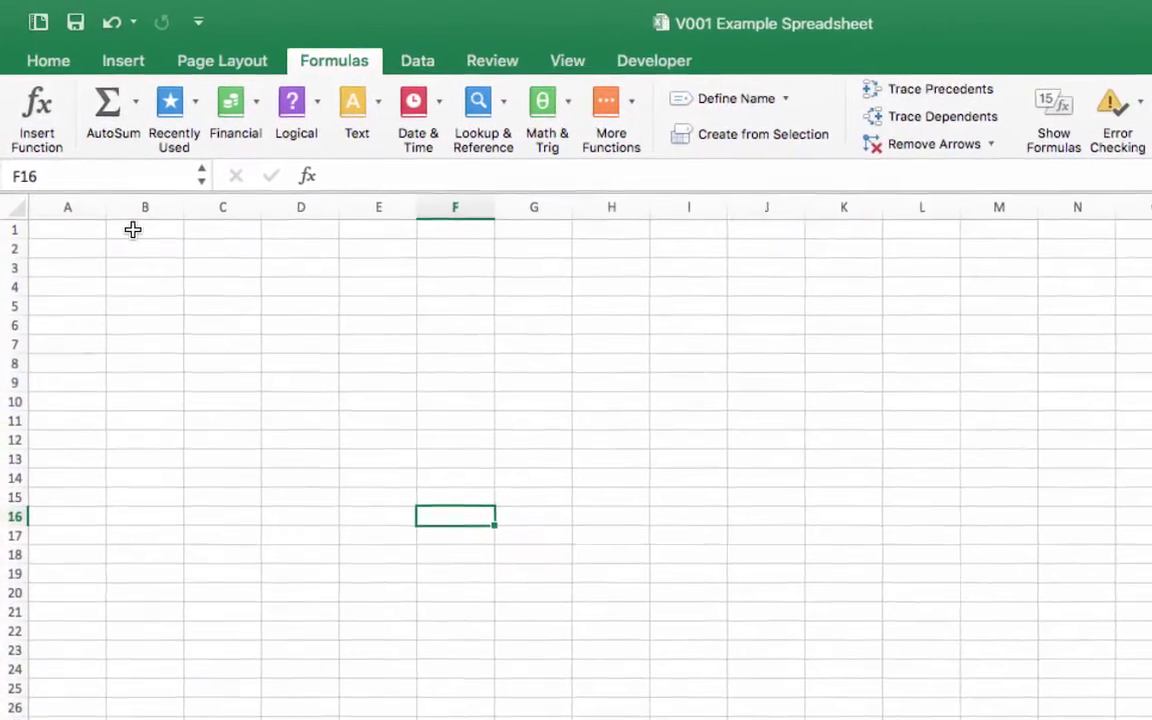
Start a VLOOKUP formula in cell B1 of the empty sheet with A1 as the lookup value
left_click(100, 173)
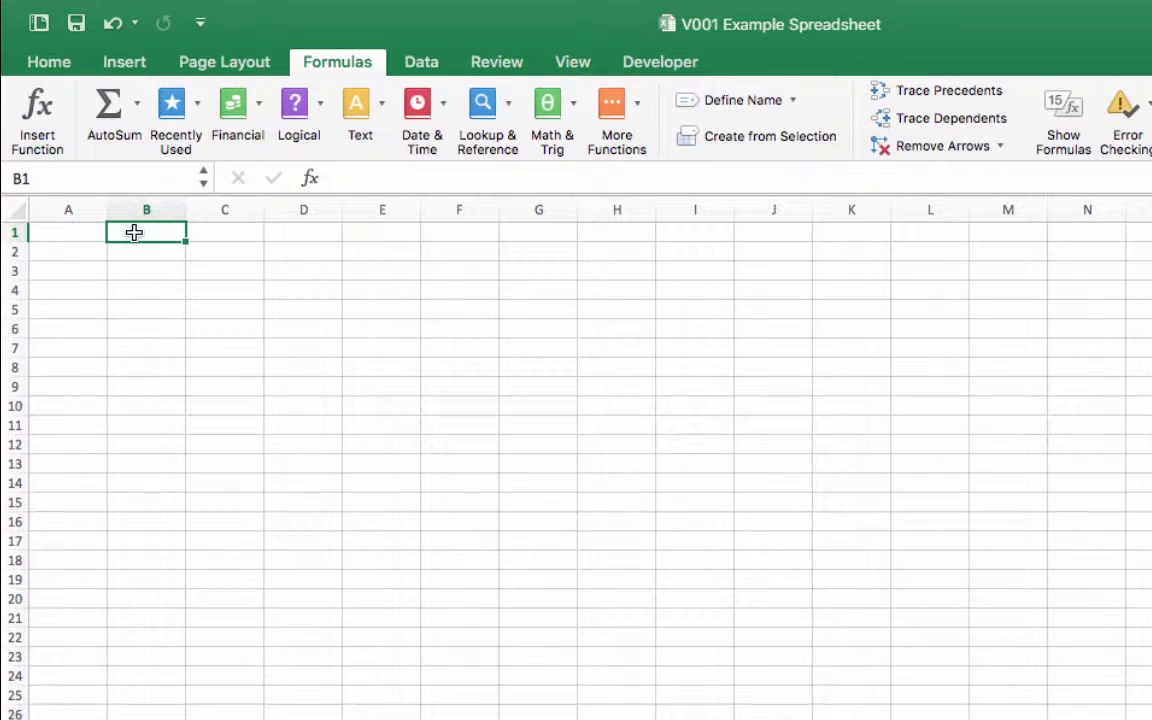
type("=VL")
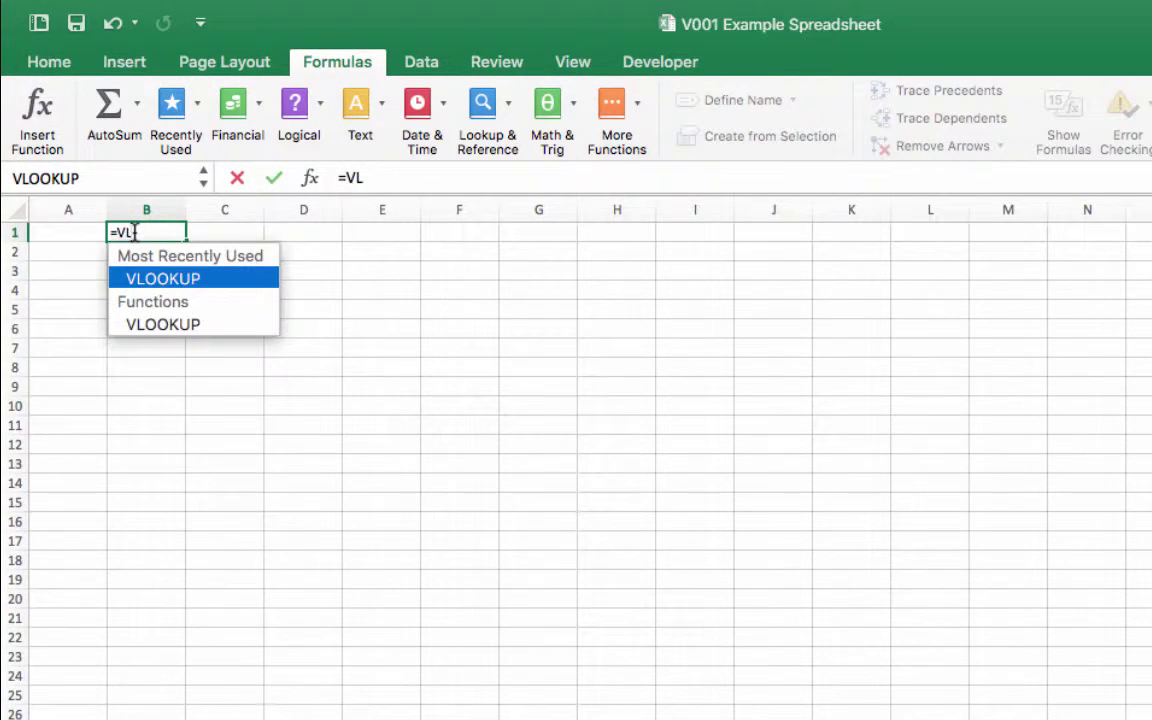
type("OOKUP")
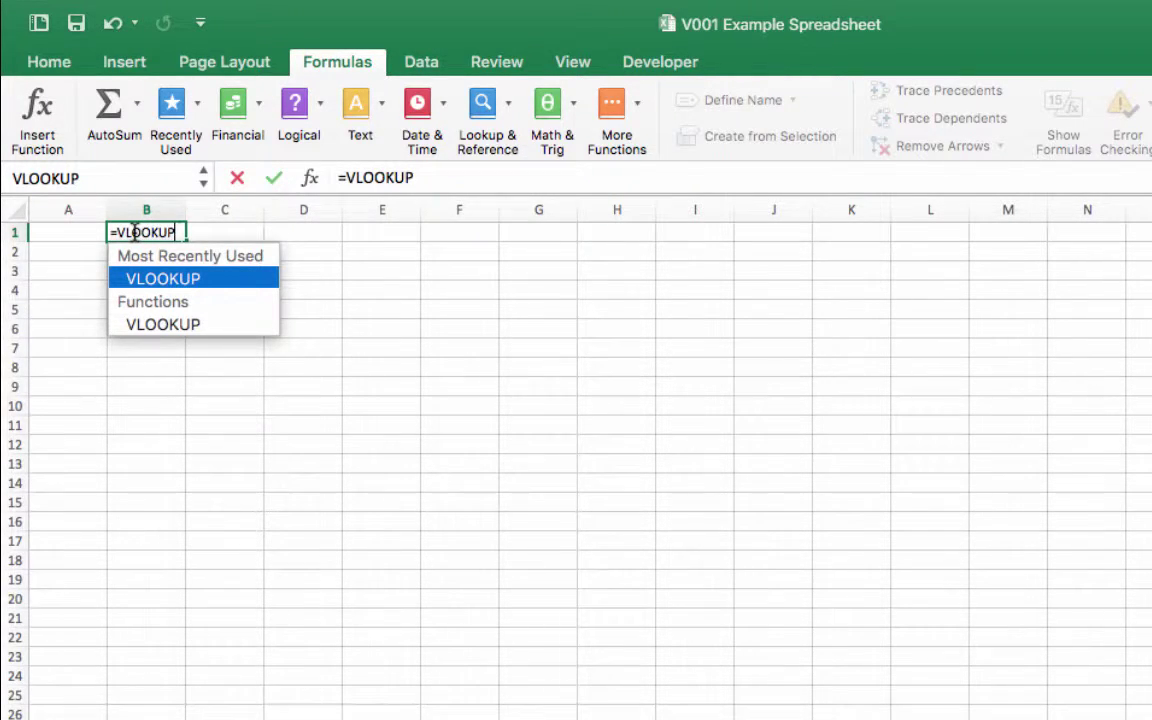
type("(")
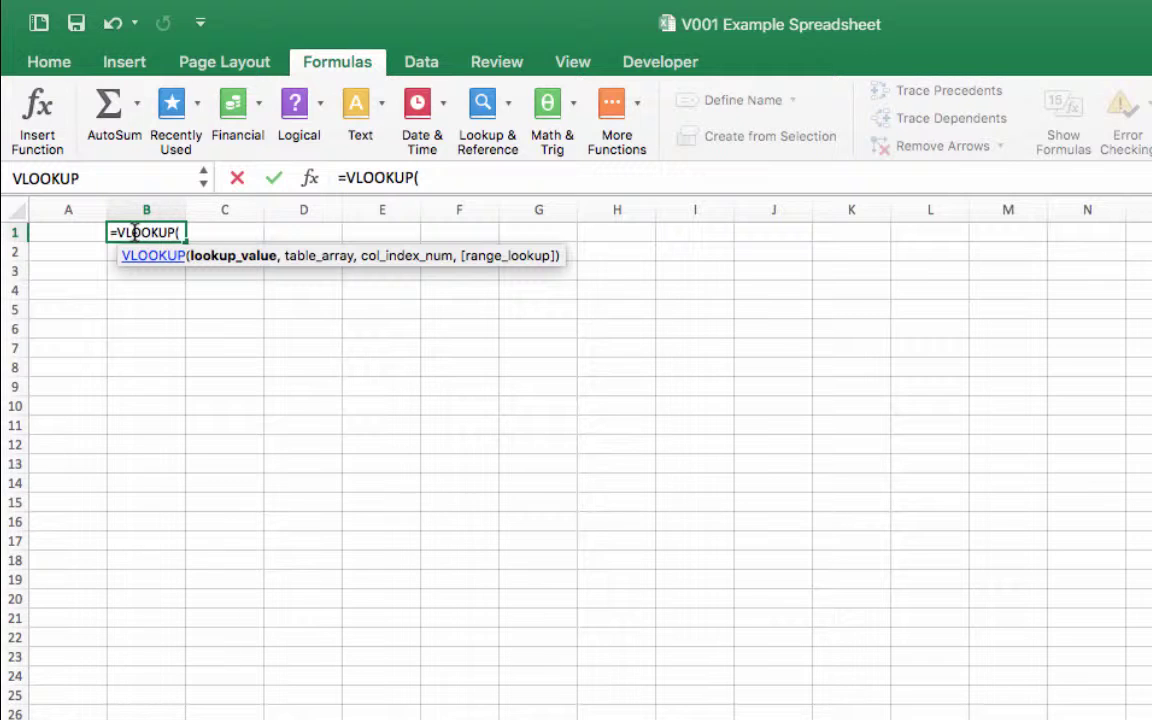
type("A1")
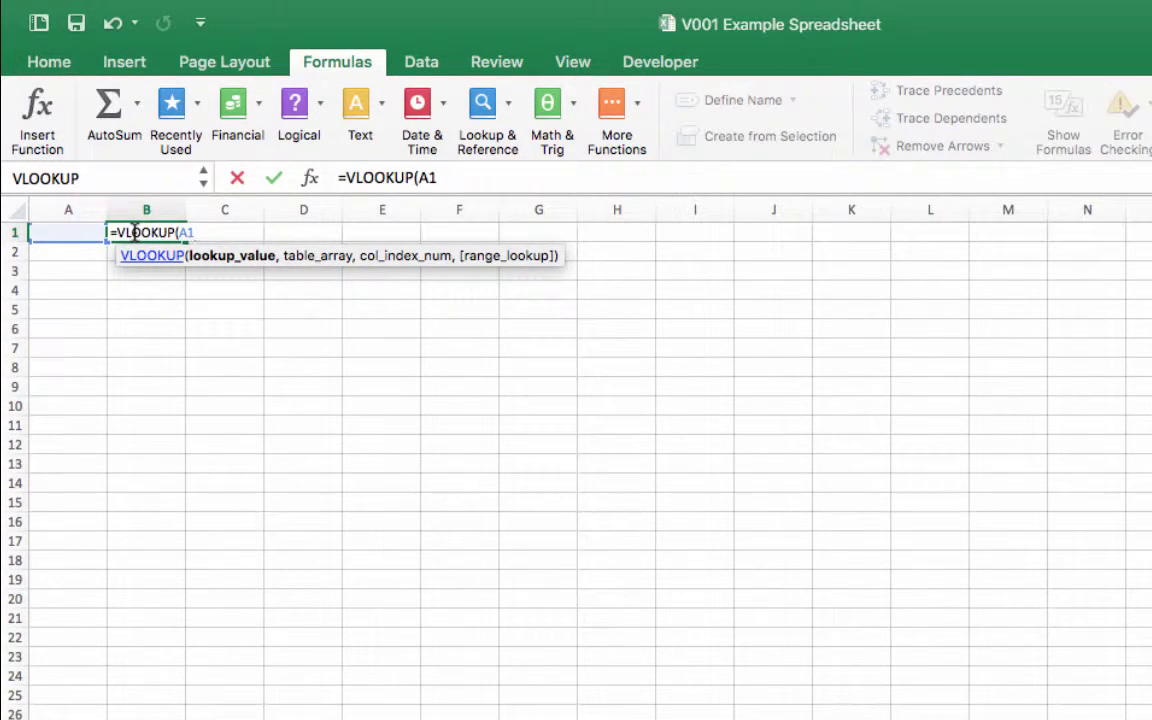
type(",")
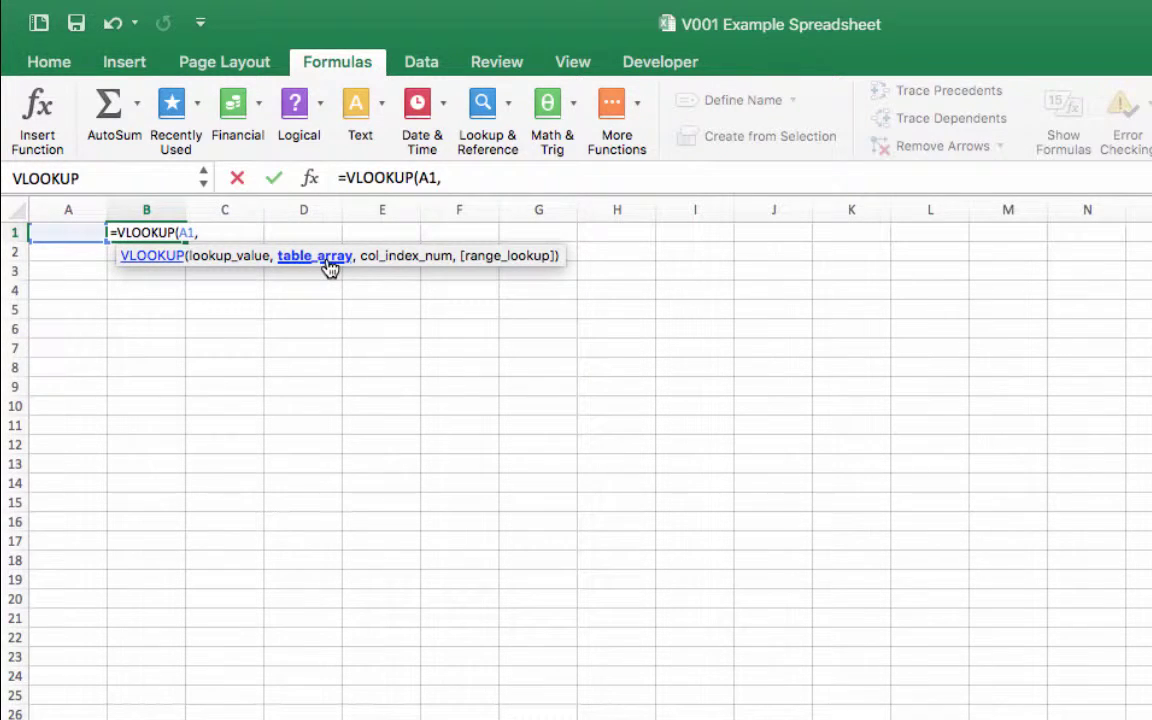
Complete the B1 formula with SalesData as the table array, column index 2 and False for the range lookup
left_click(454, 177)
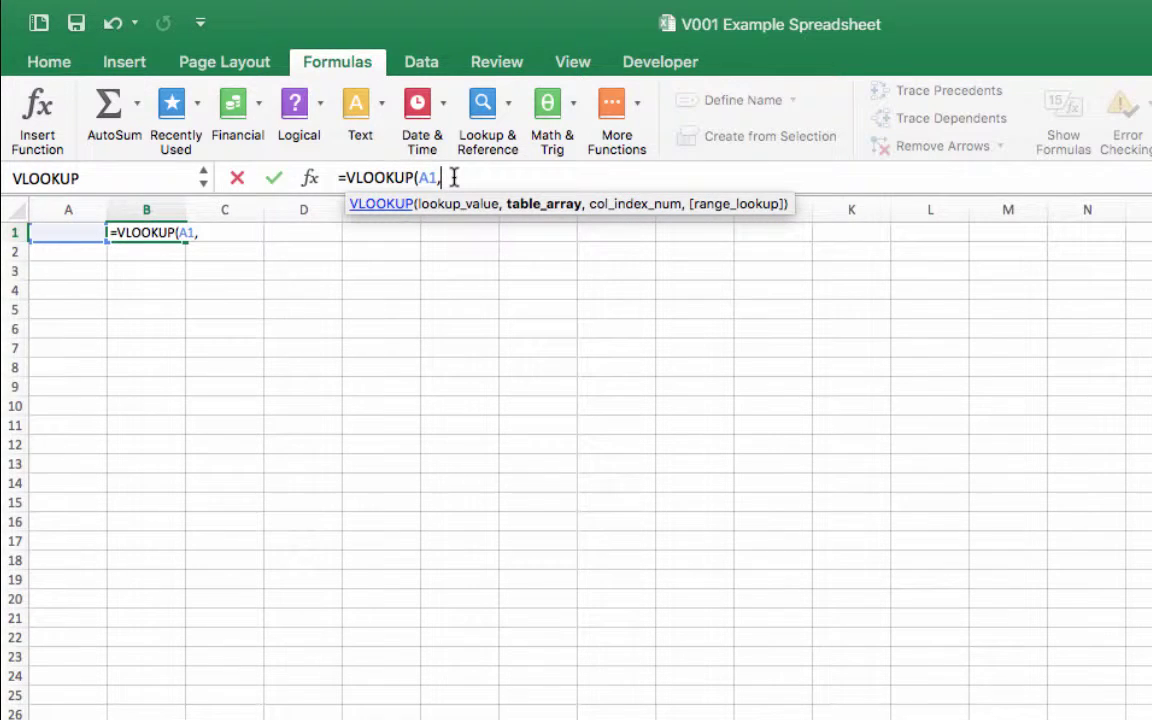
type("Sa")
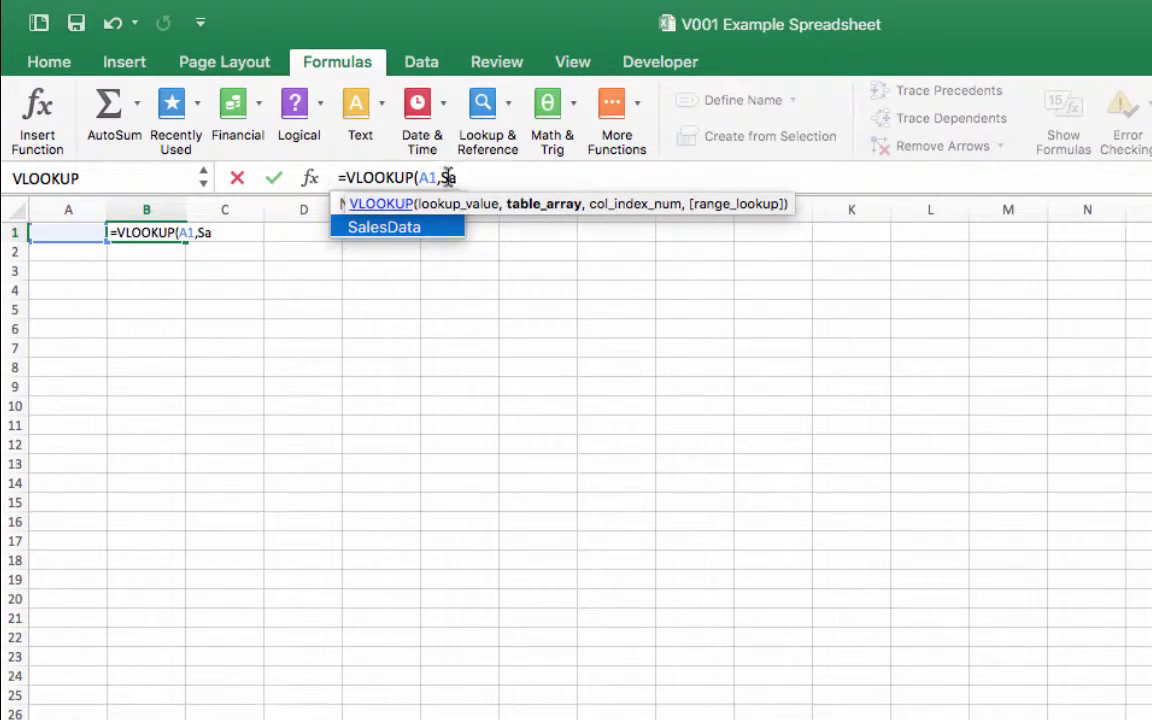
double_click(383, 240)
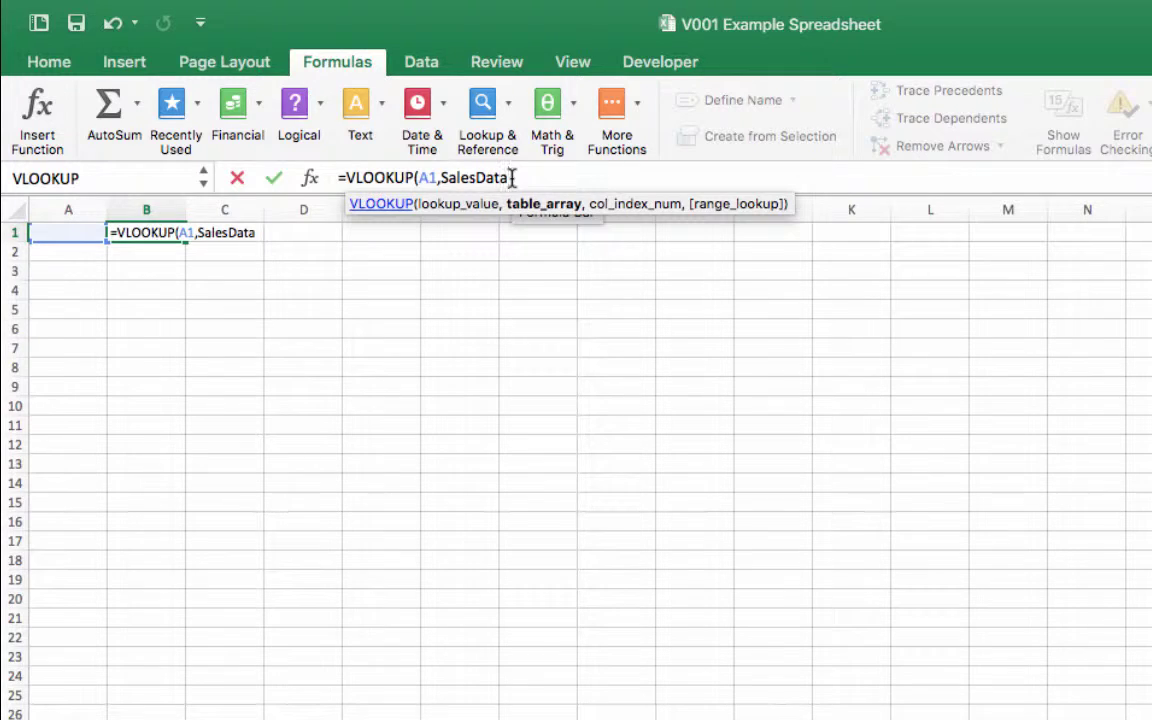
type(",")
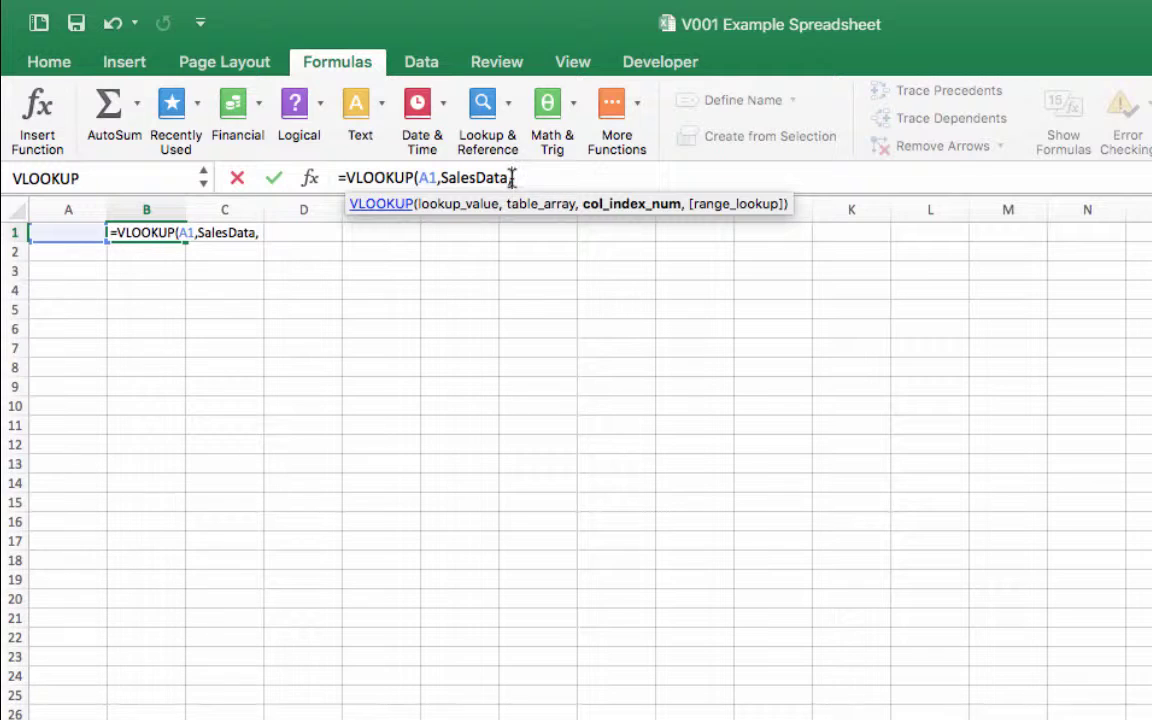
type("2")
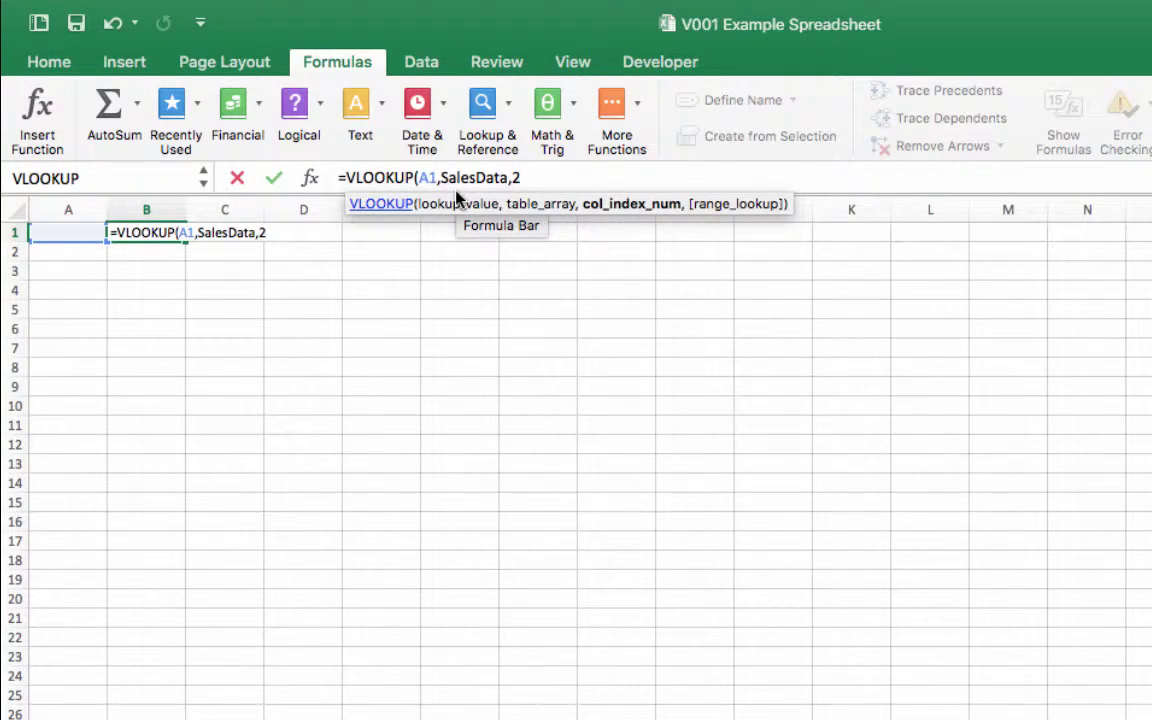
type(",")
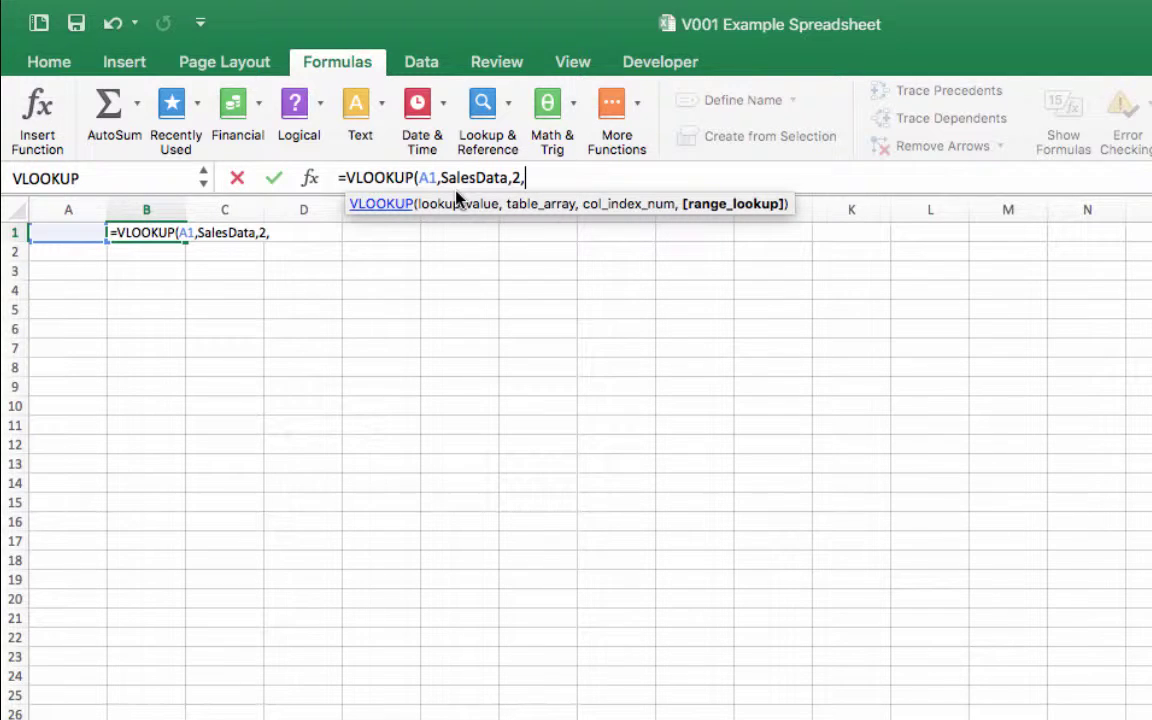
type("F")
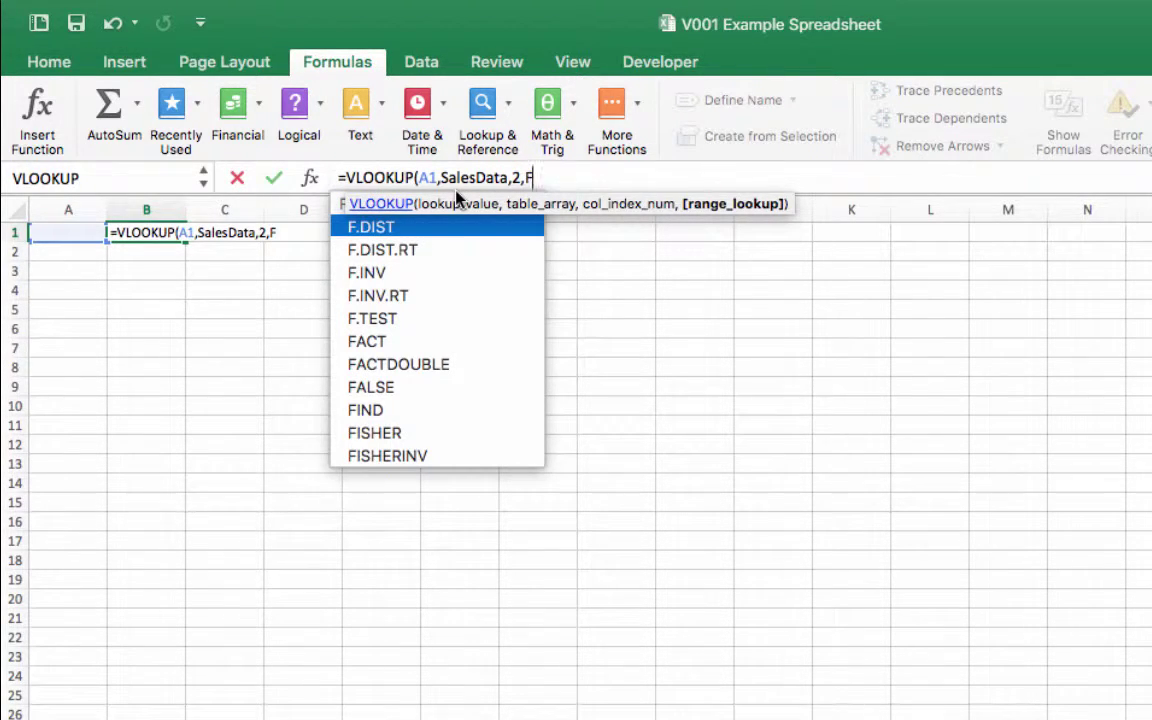
type("alse)")
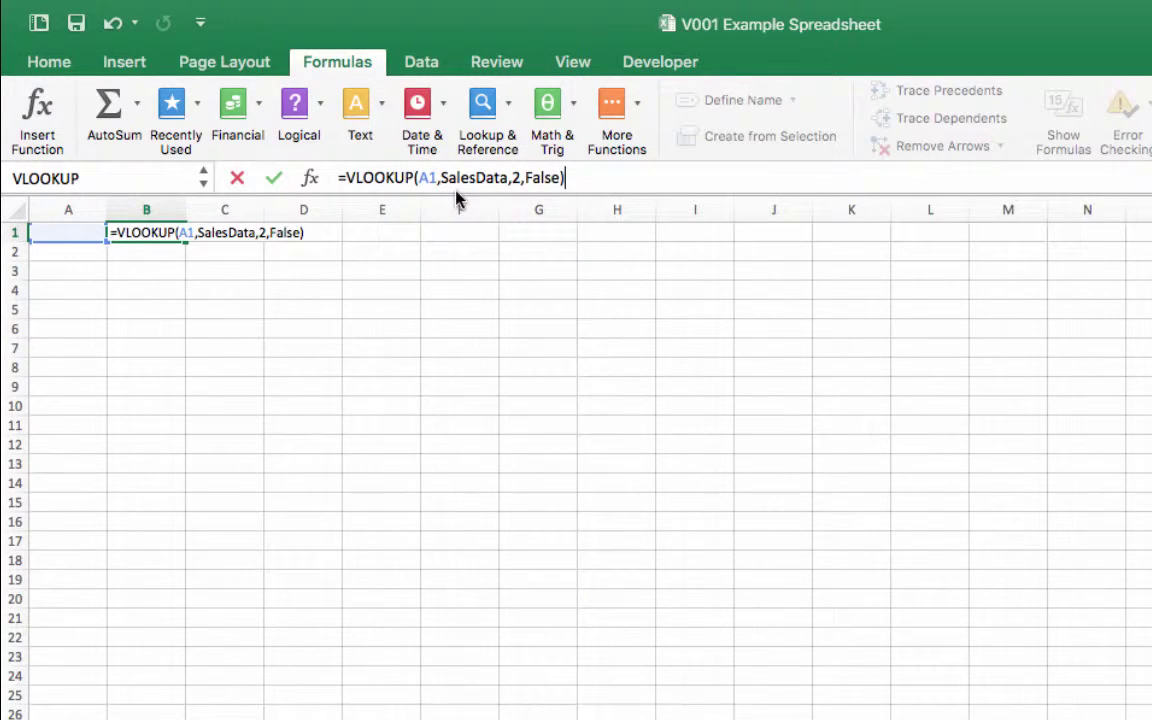
key("Return")
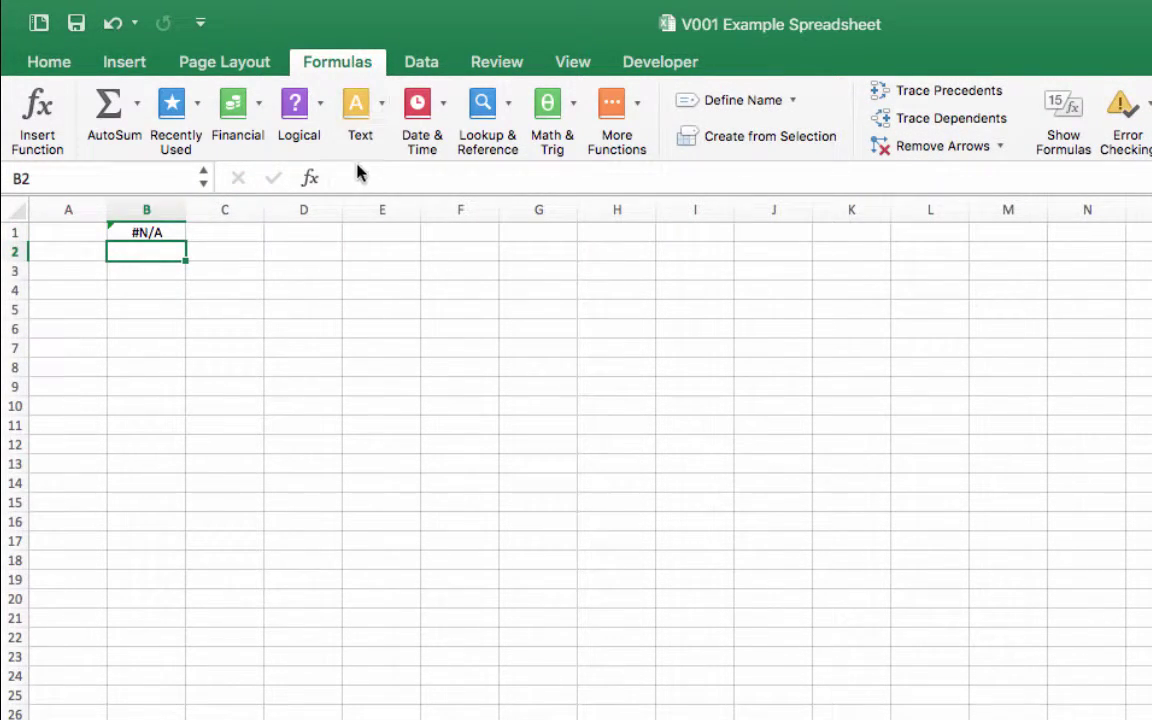
Enter March in cell A1 as the month to look up
left_click(75, 229)
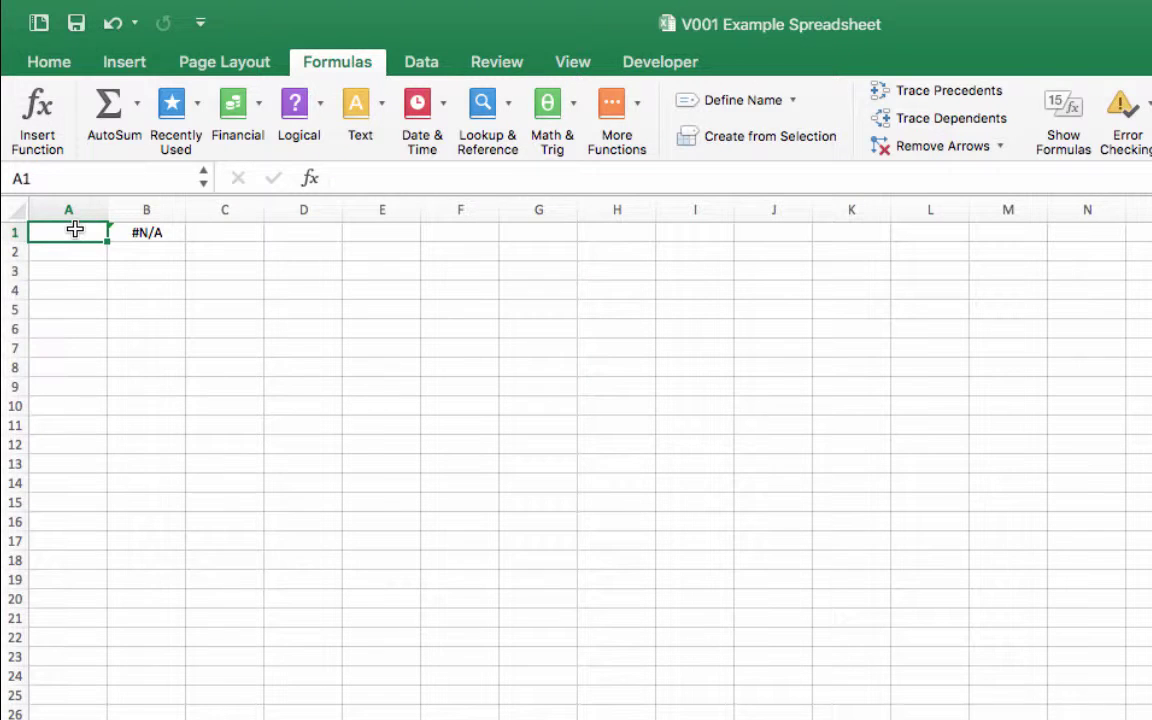
type("March")
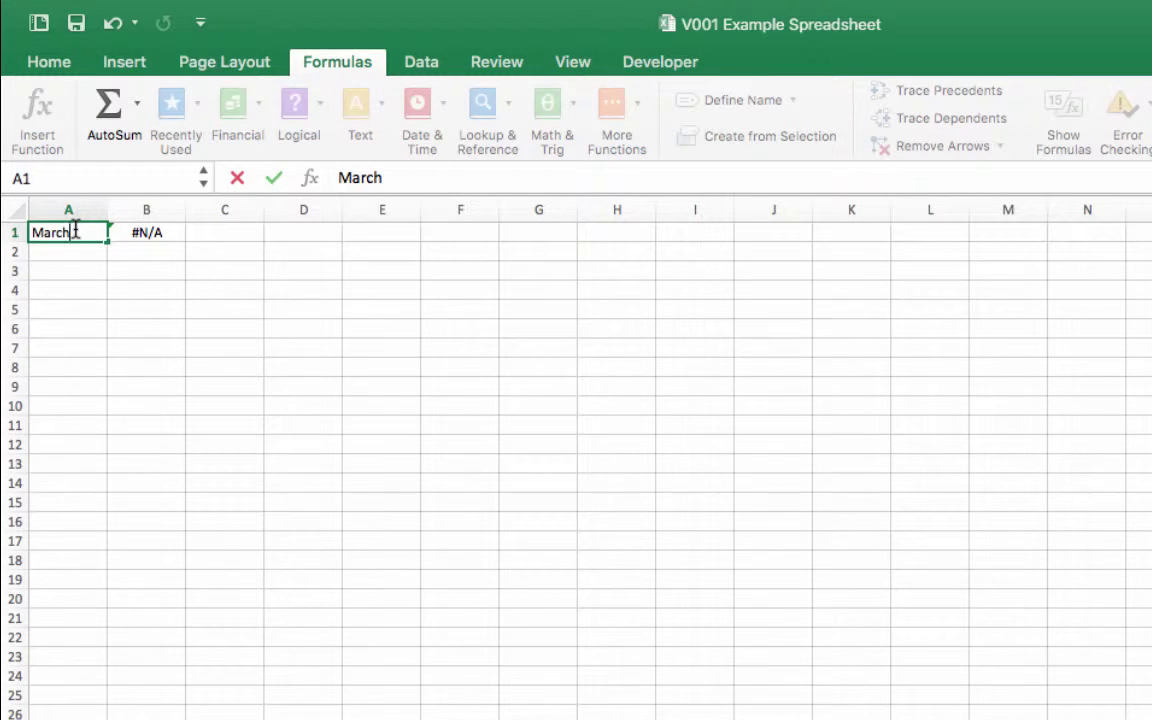
key("Return")
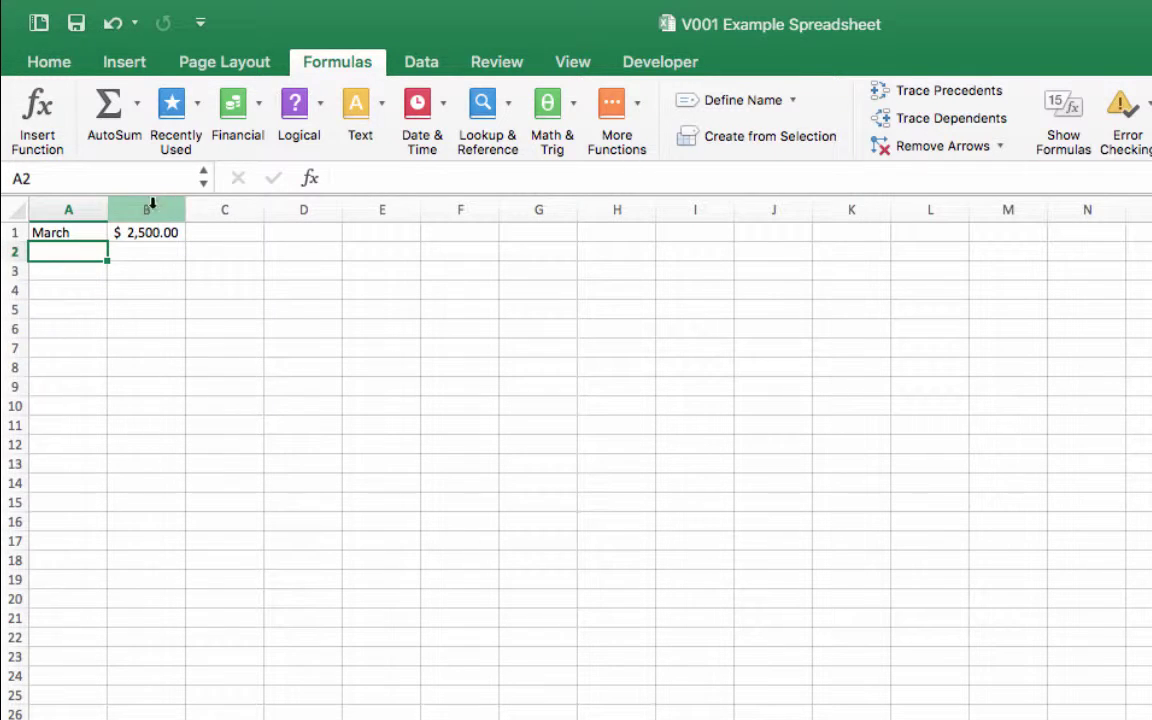
Check the lookup result against the Laptops amount for March in the SalesData table
scroll(84, 234, "down", 1)
scroll(84, 234, "right", 1)
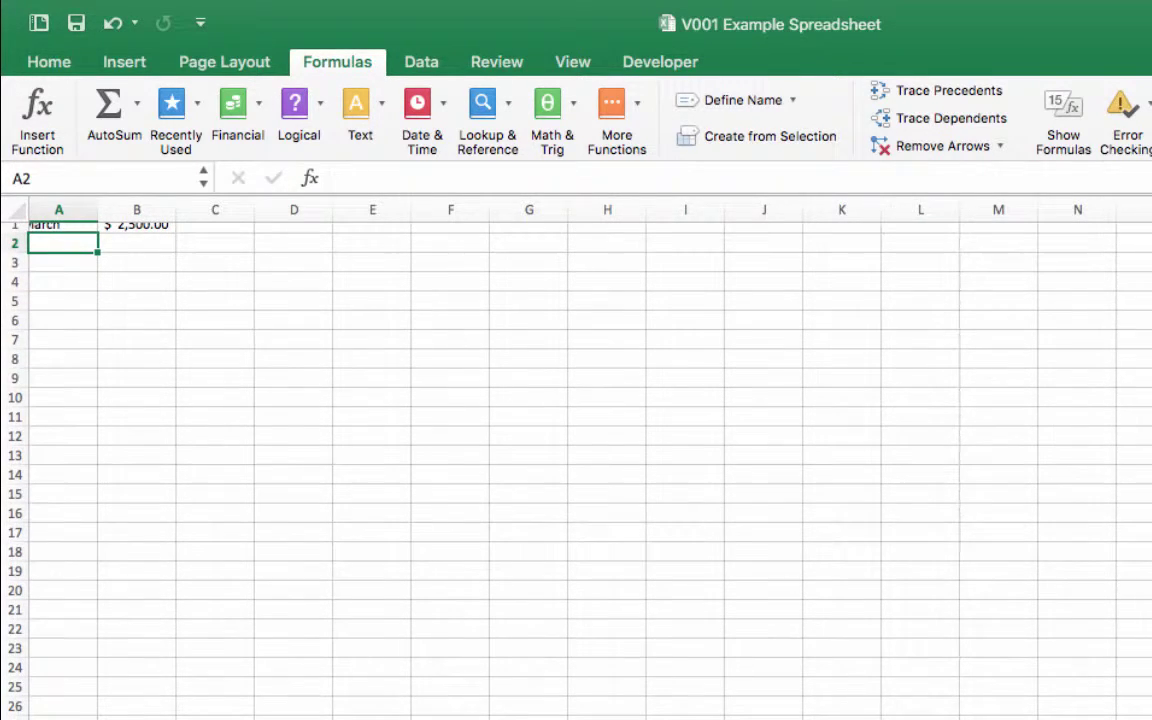
scroll(84, 234, "left", 1)
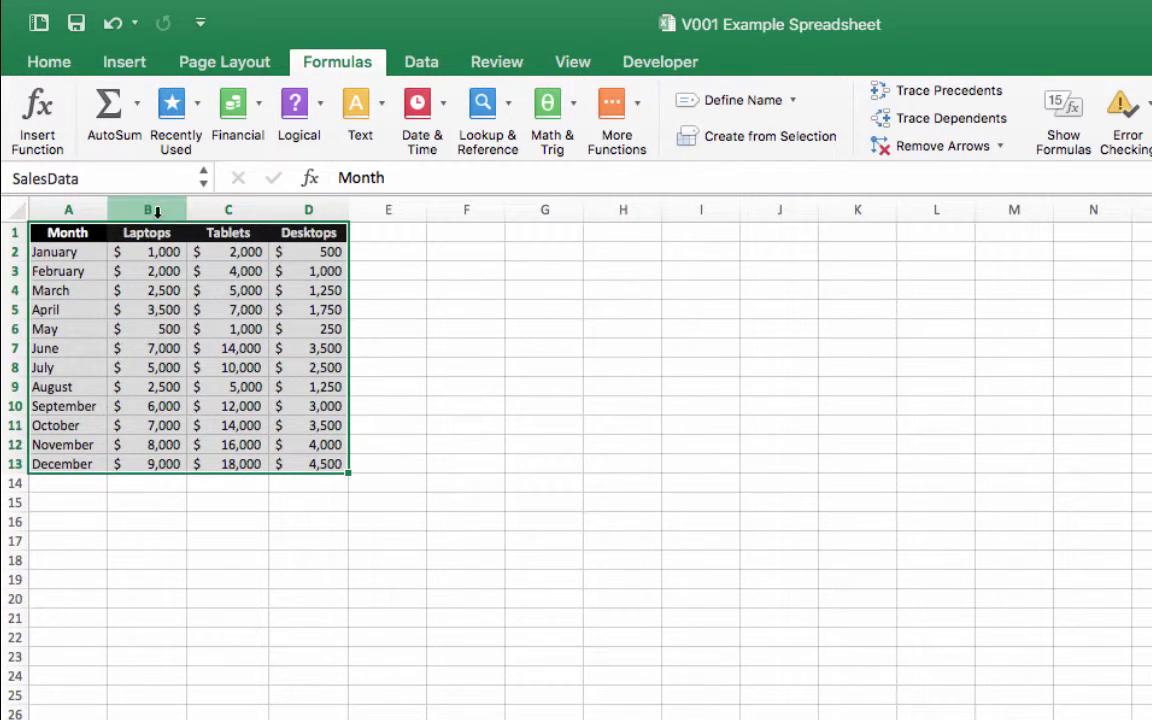
left_click(157, 211)
left_click(62, 290)
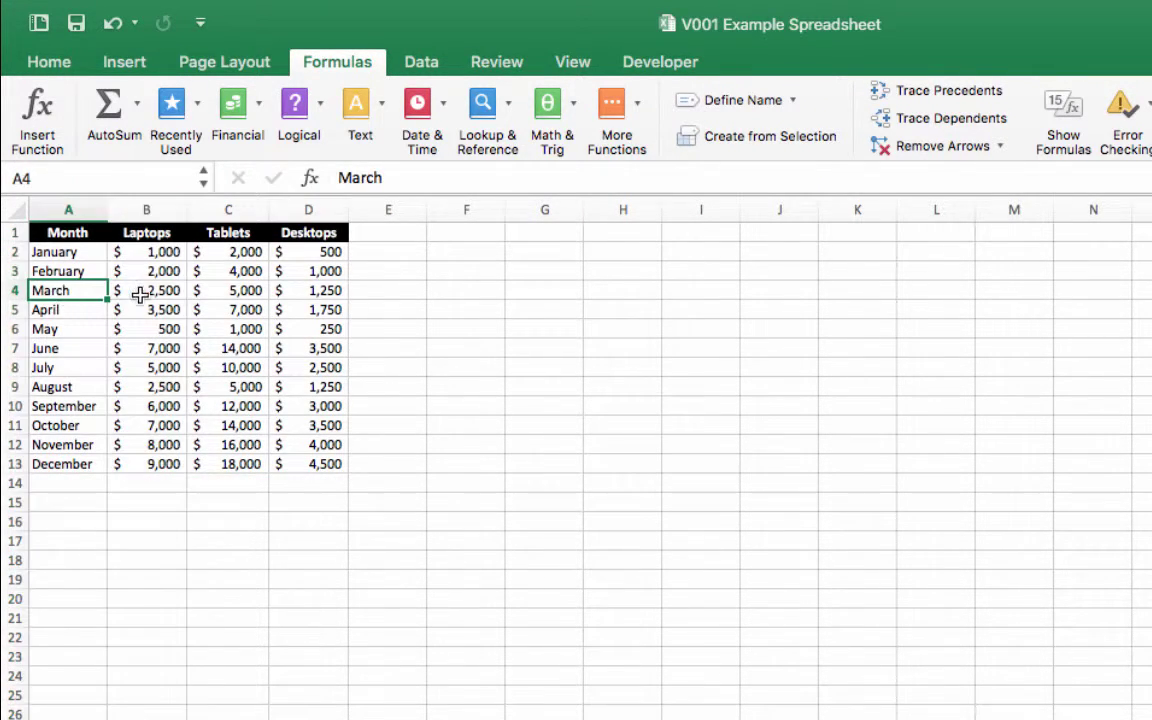
left_click(147, 293)
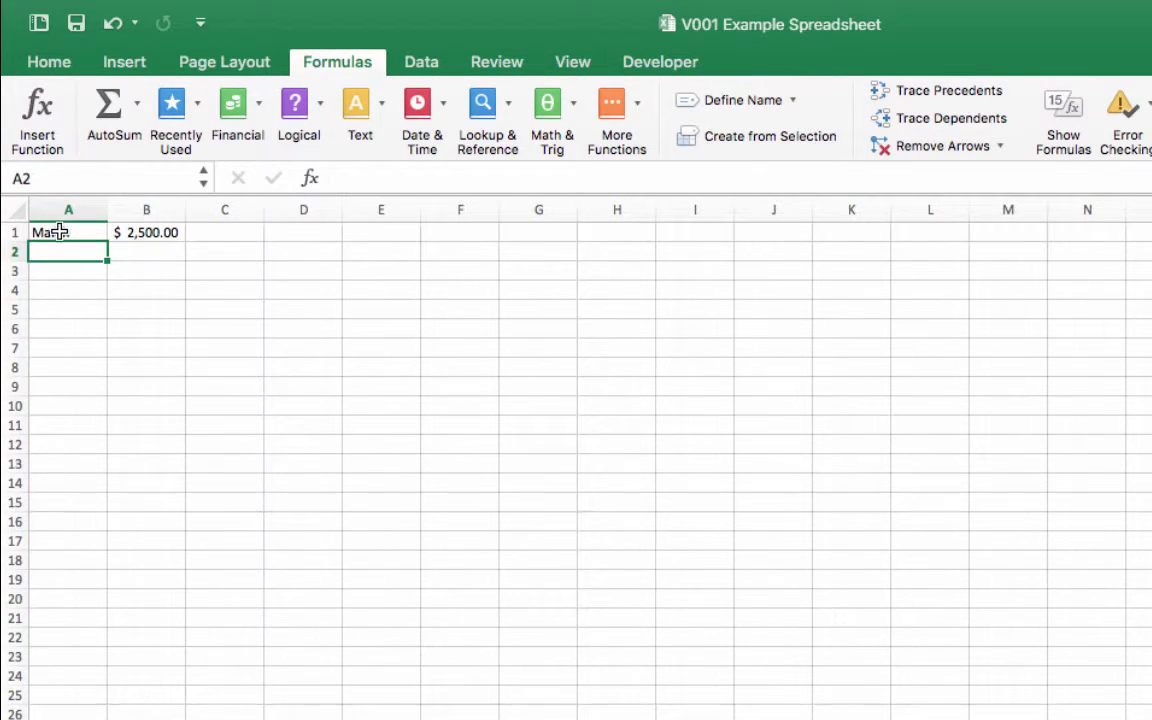
Replace the lookup month in cell A1 with June
left_click(61, 232)
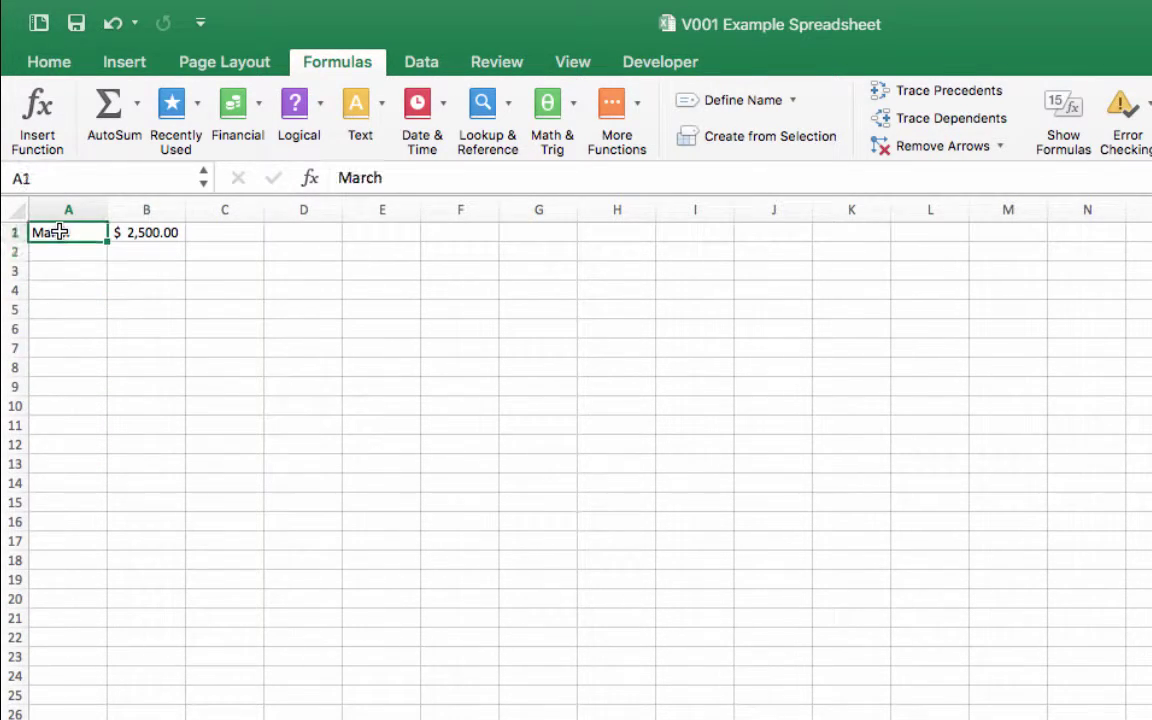
type("June")
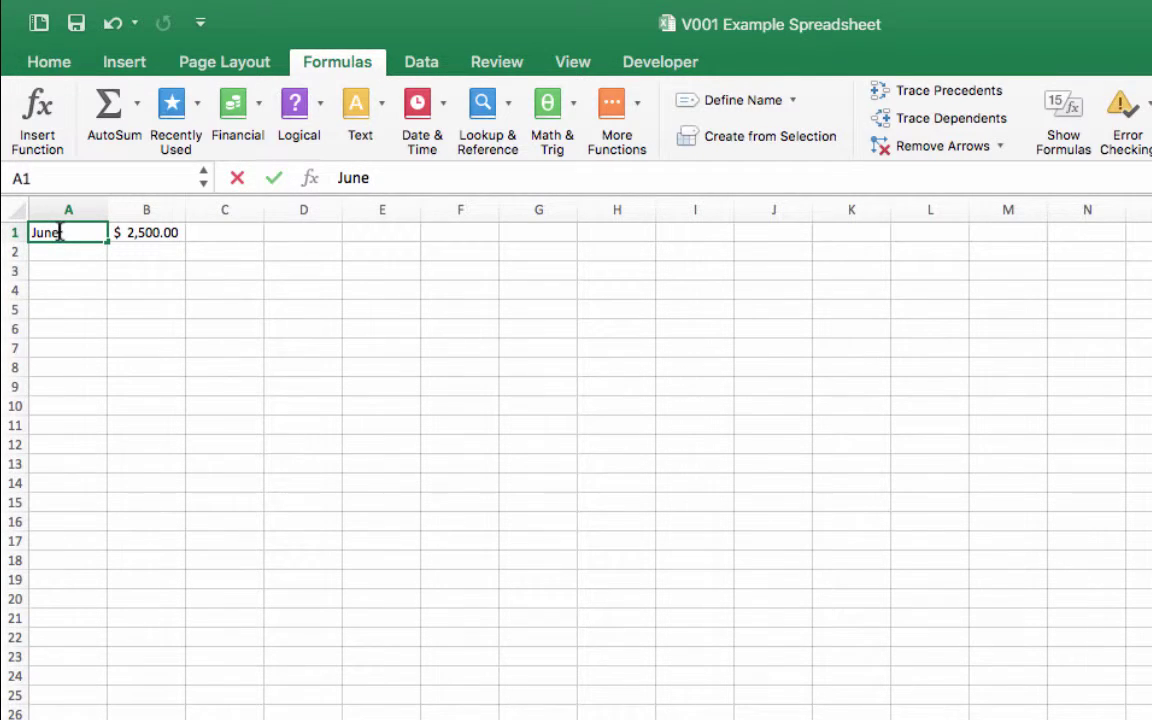
key("Return")
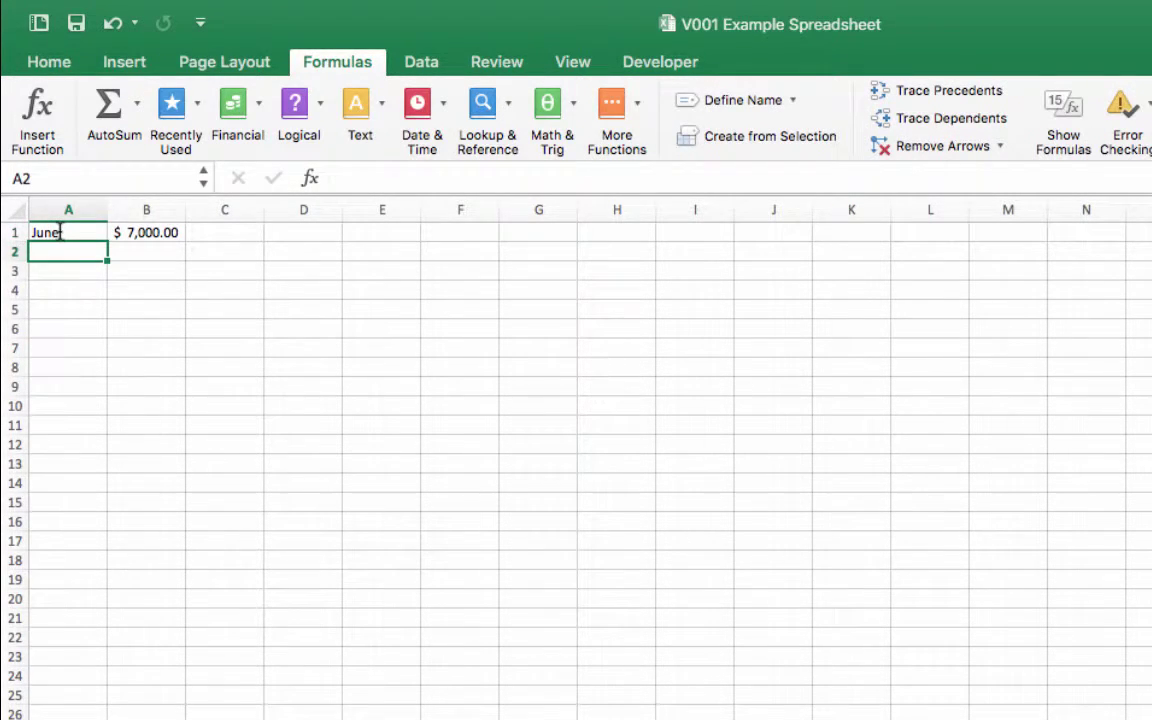
Compare the B1 lookup result with the Laptops amount for June in the sales table
left_click(131, 234)
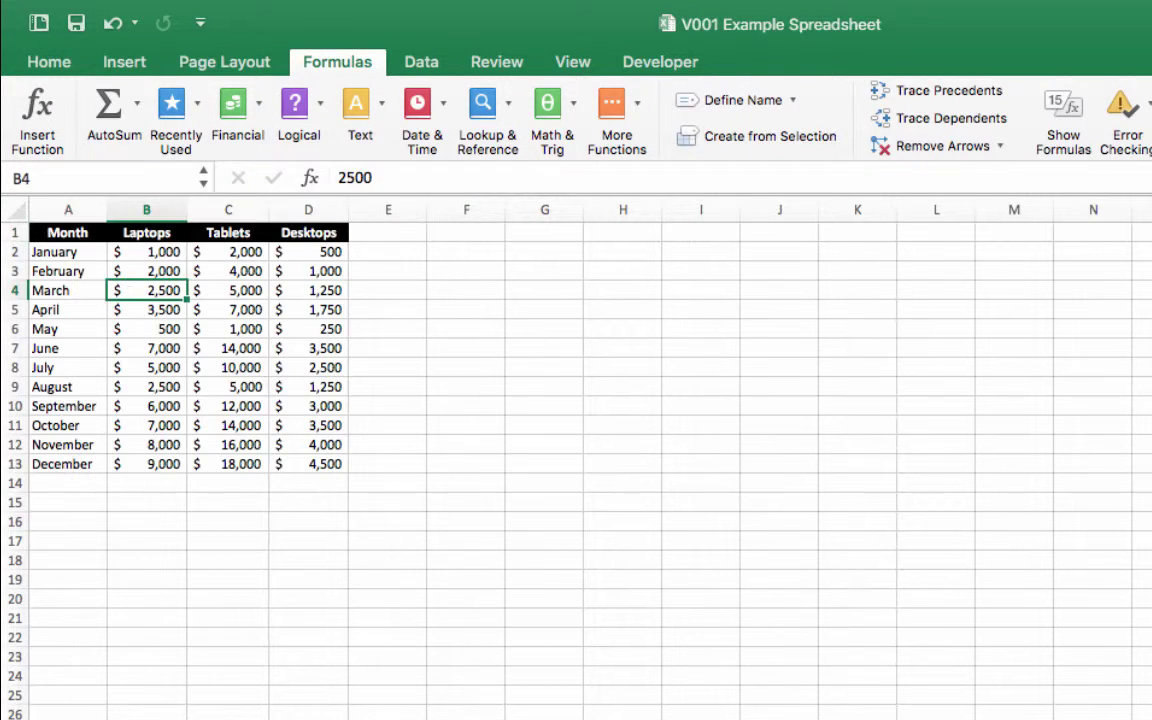
left_click(80, 348)
left_click(134, 351)
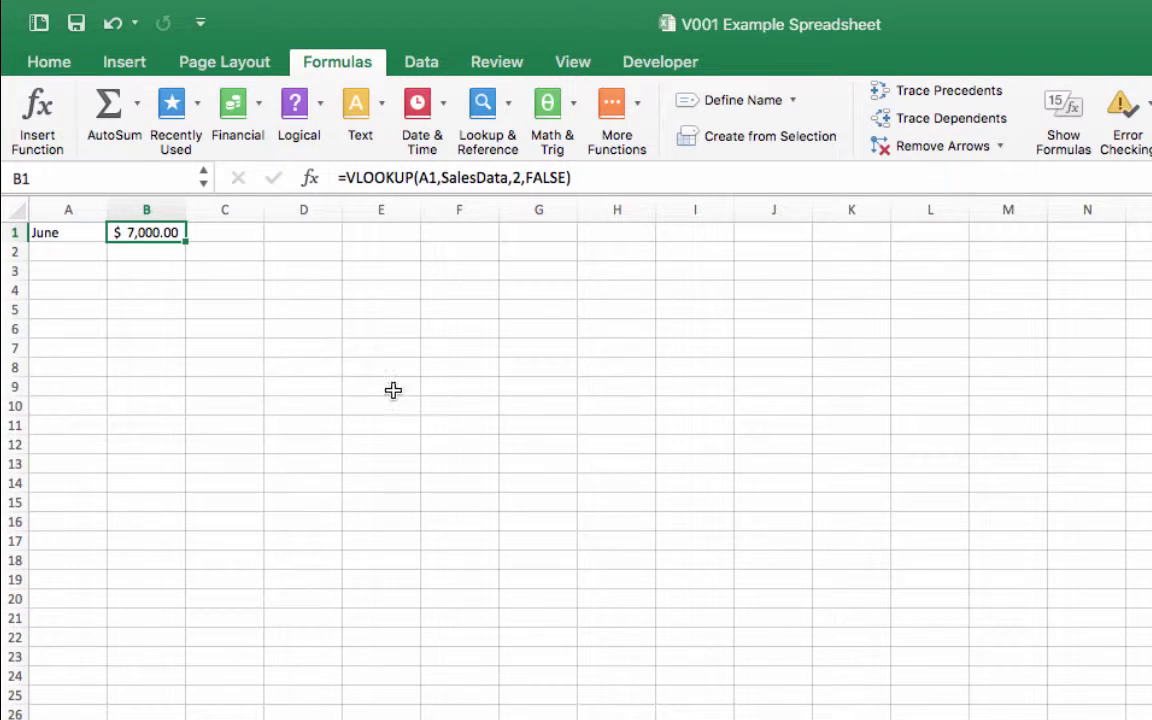
Insert a blank row above row 1 of the lookup sheet
left_click(16, 232)
right_click(16, 232)
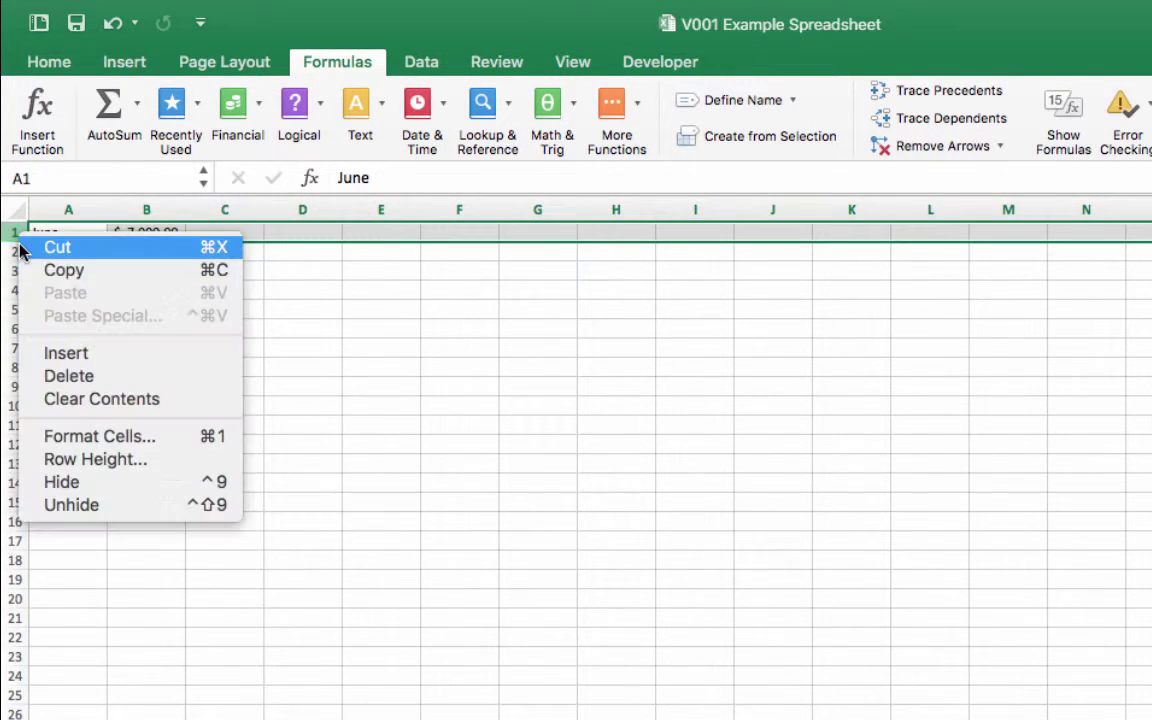
left_click(57, 355)
left_click(72, 230)
left_click(218, 347)
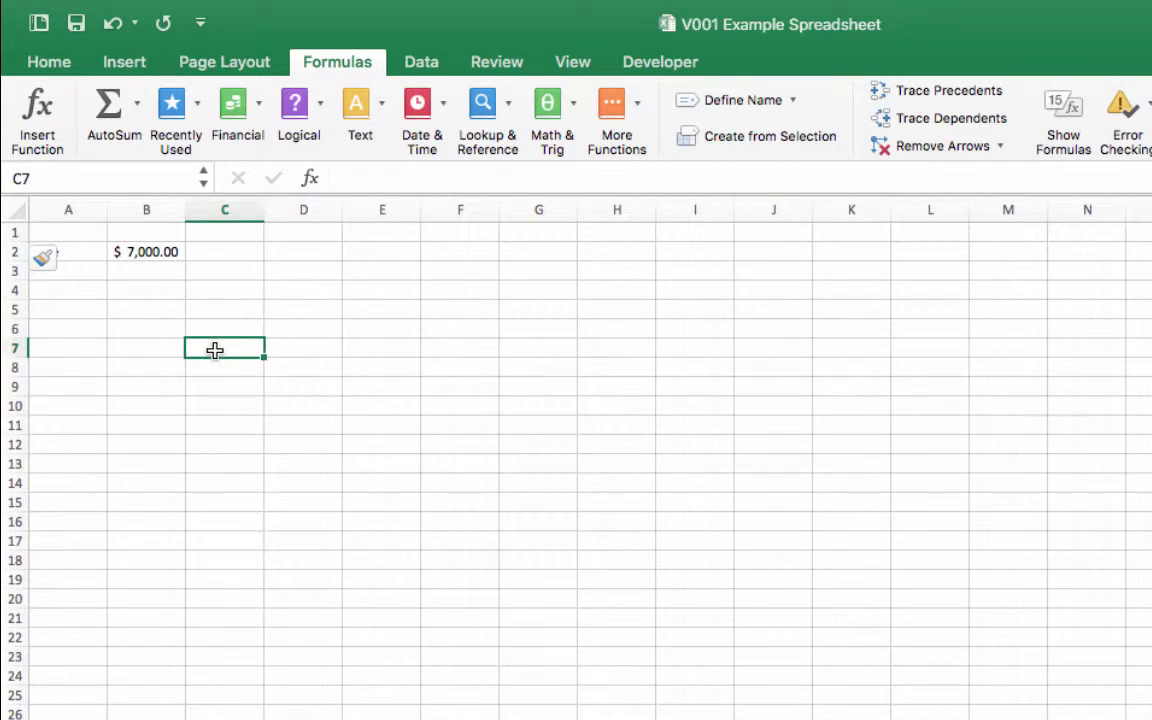
Enter the headers Months, Laptops, Tablets and Desktops in cells A1 to D1
left_click(62, 232)
type("Months")
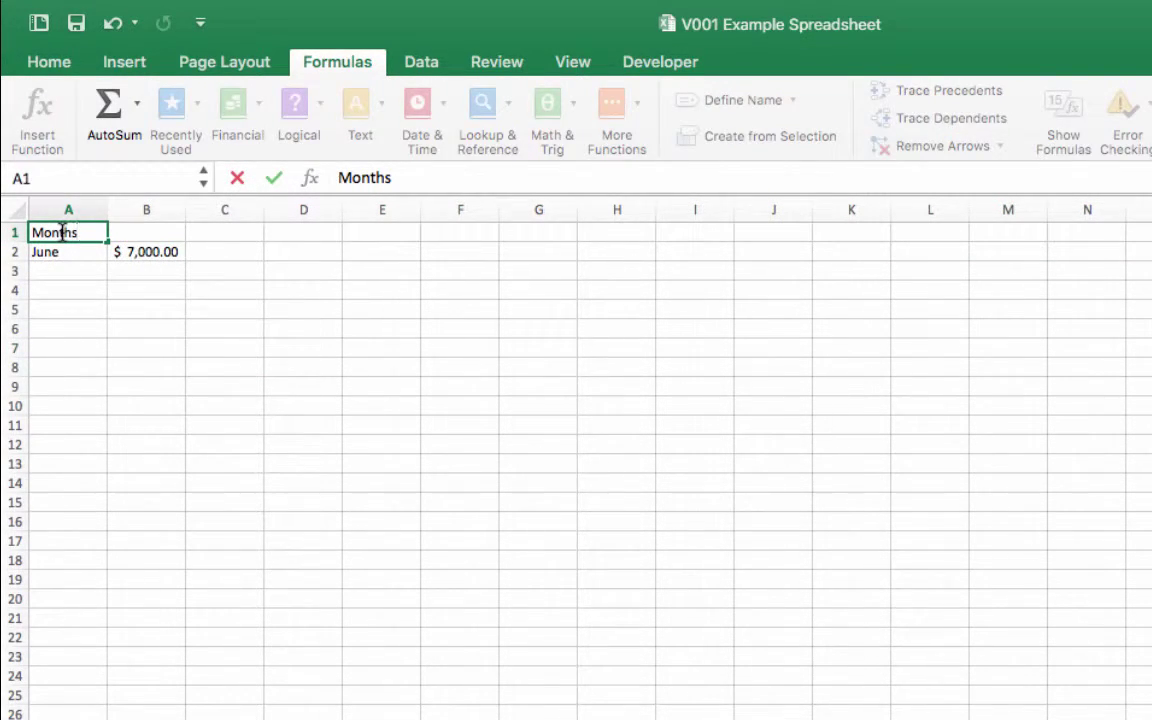
key("Tab")
type("Laptop")
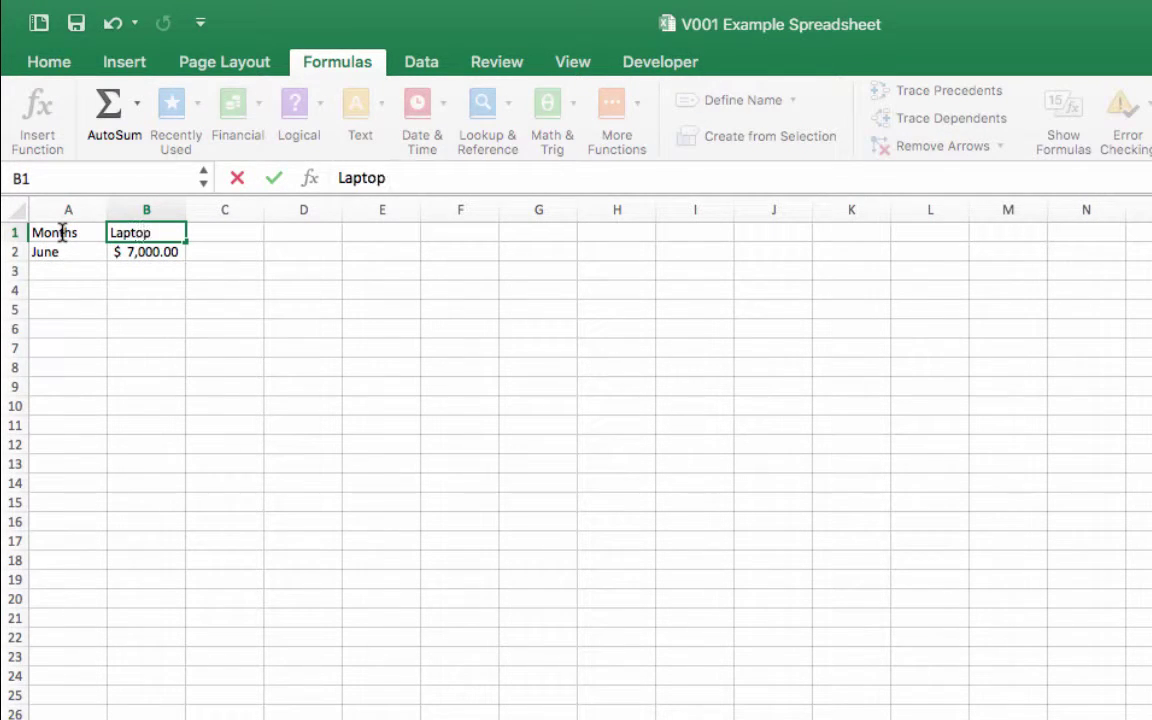
type("s")
key("Tab")
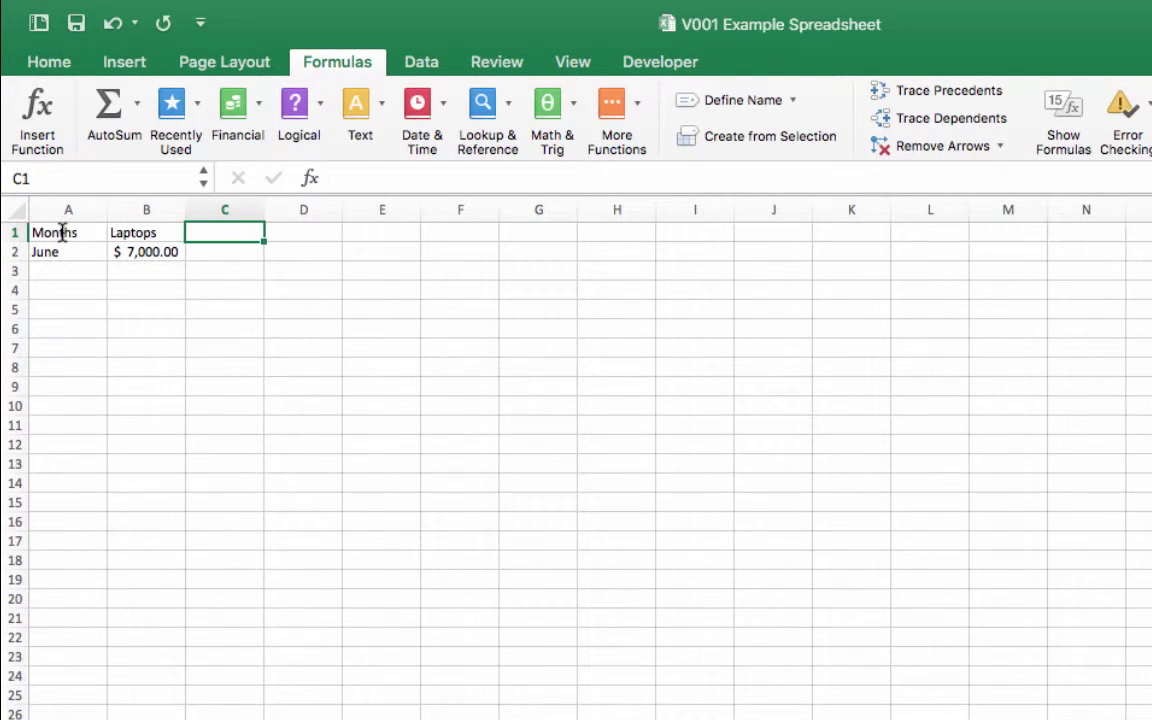
type("Tablets")
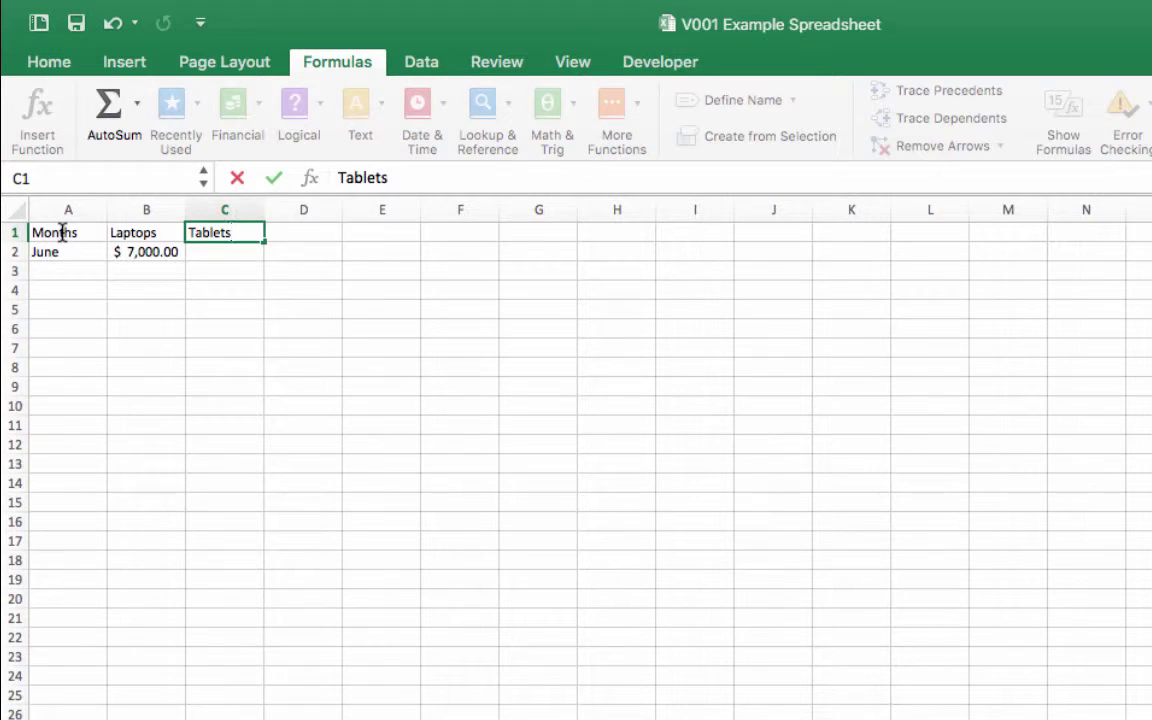
key("Tab")
type("Desktop")
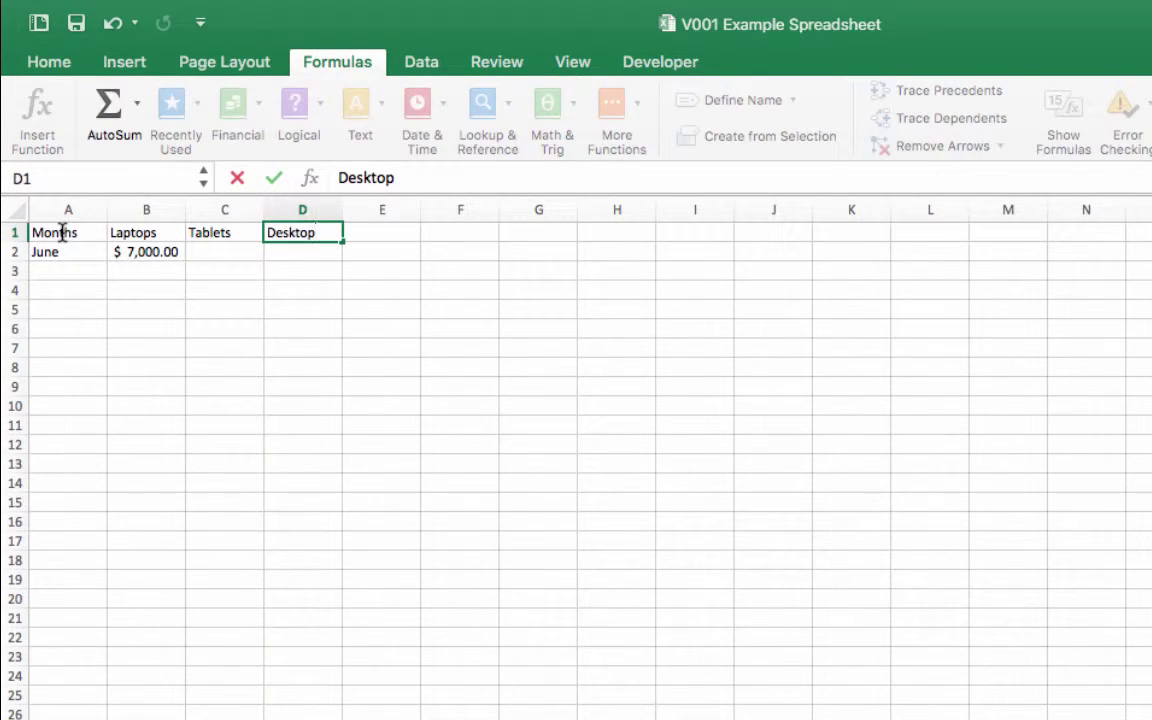
type("s")
left_click(138, 394)
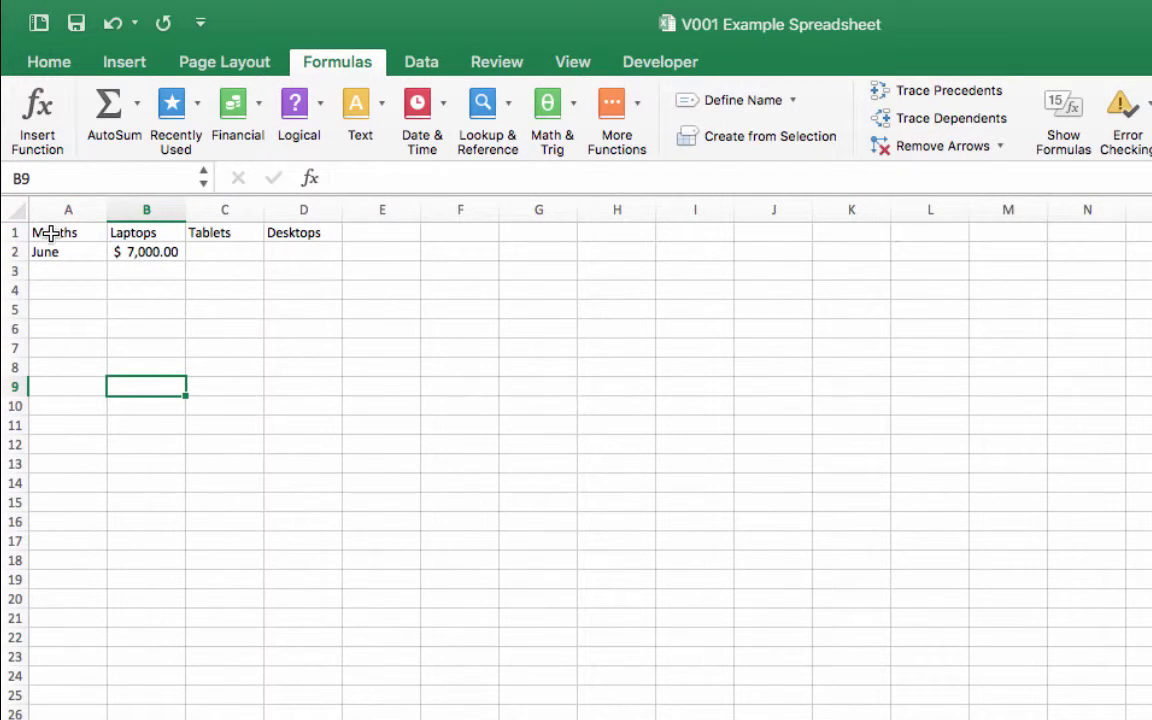
Format the header cells A1:D1 with a black fill and bold white text
left_click_drag(50, 230, 256, 228)
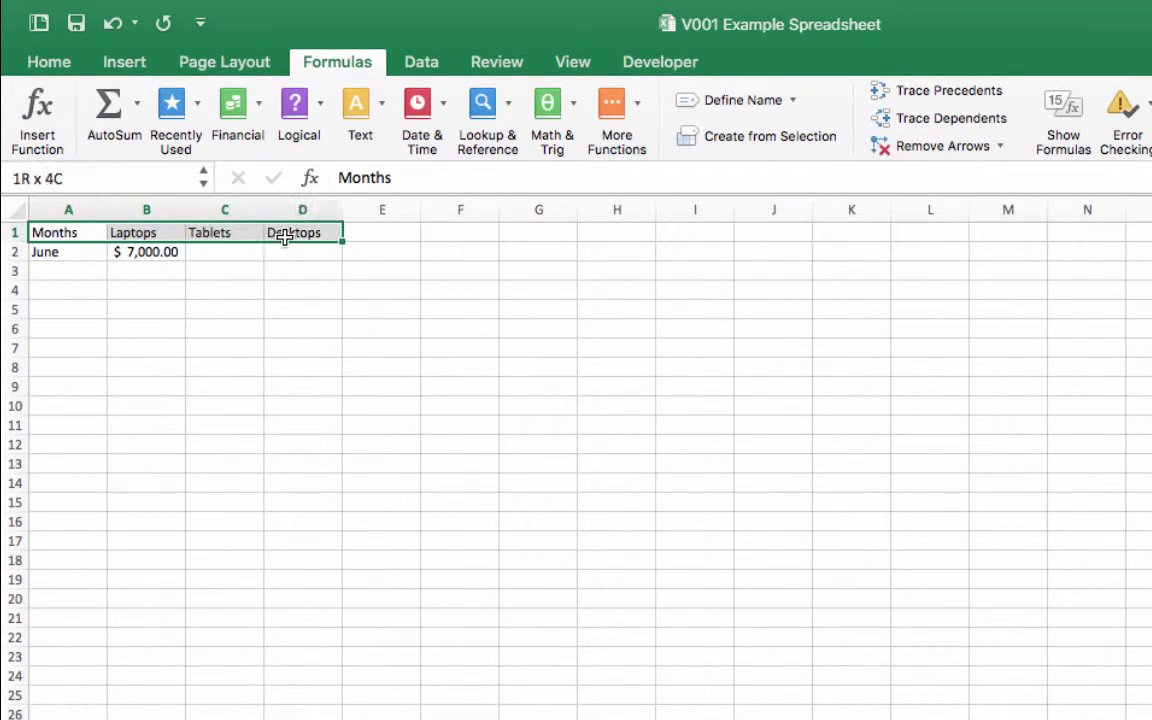
left_click(42, 66)
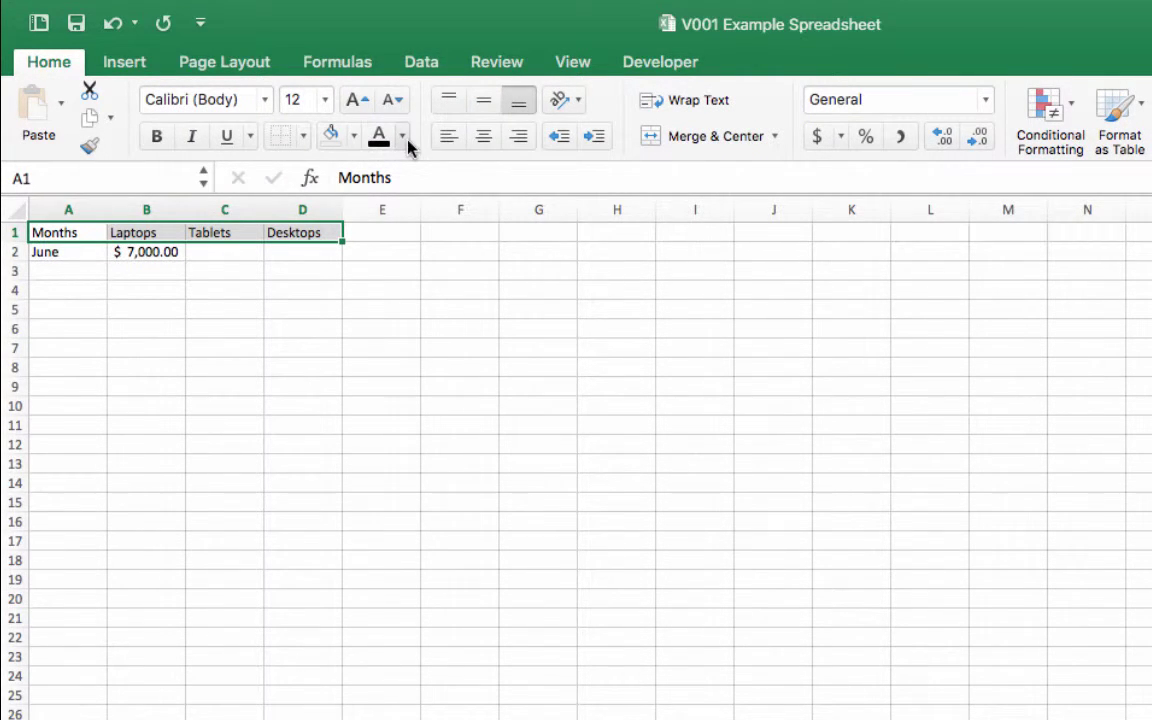
left_click(354, 138)
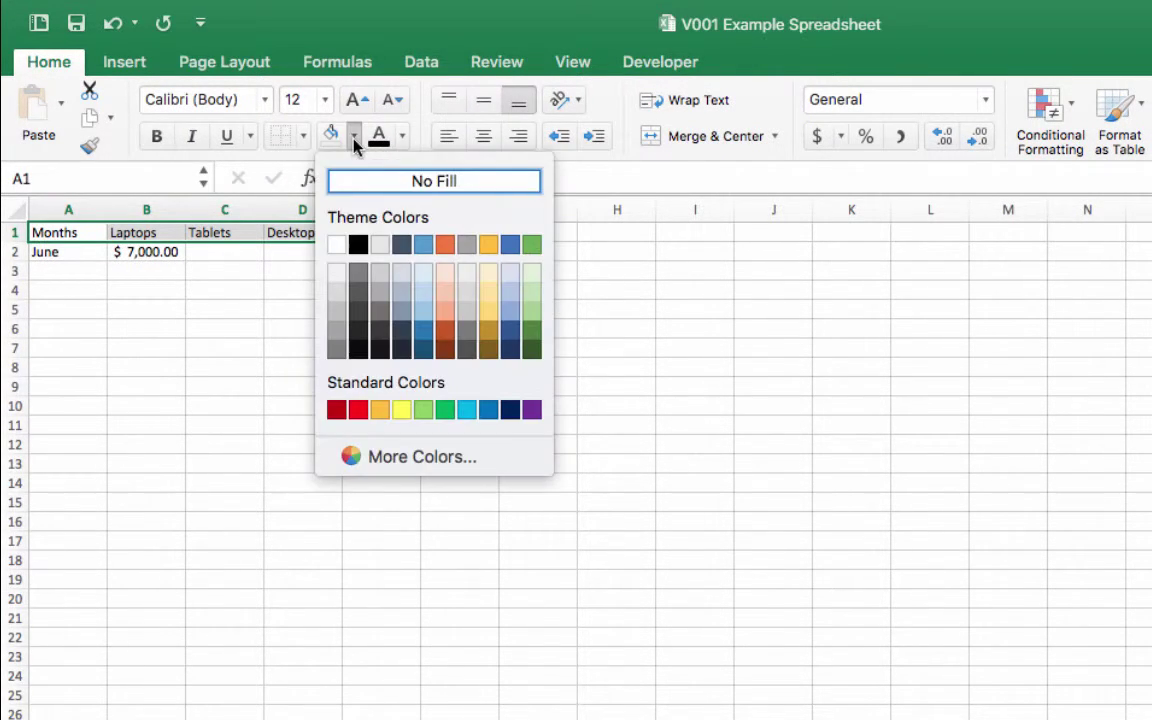
left_click(358, 244)
left_click(401, 139)
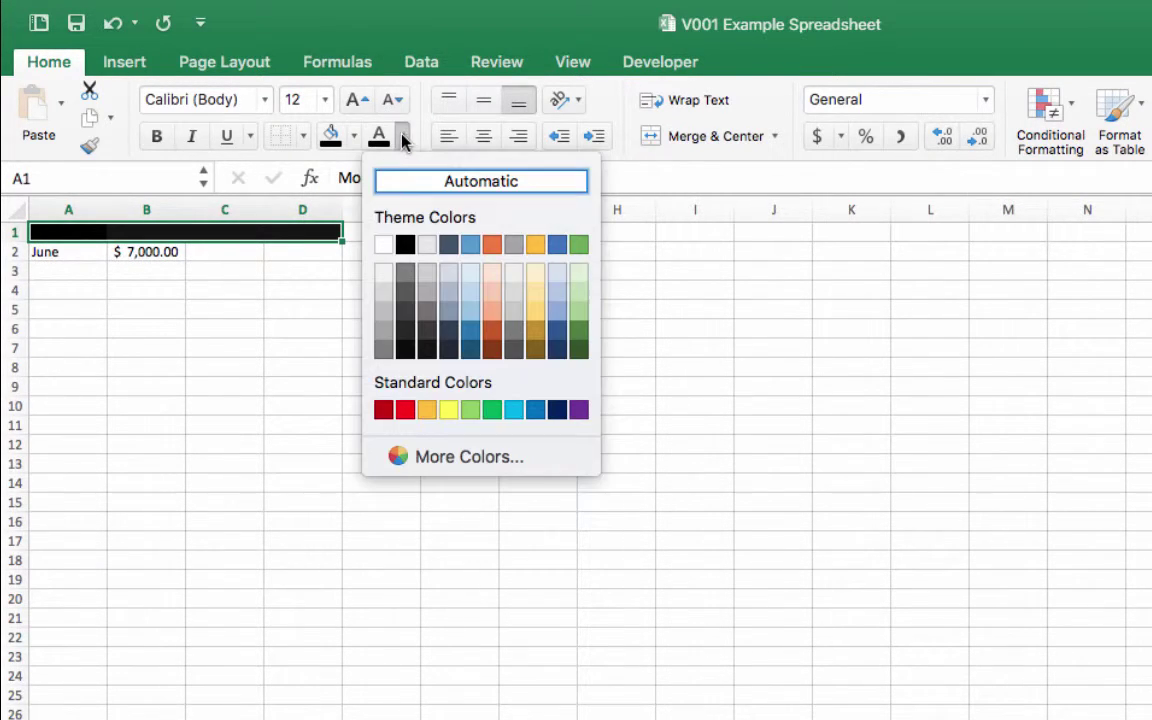
left_click(384, 241)
left_click(156, 137)
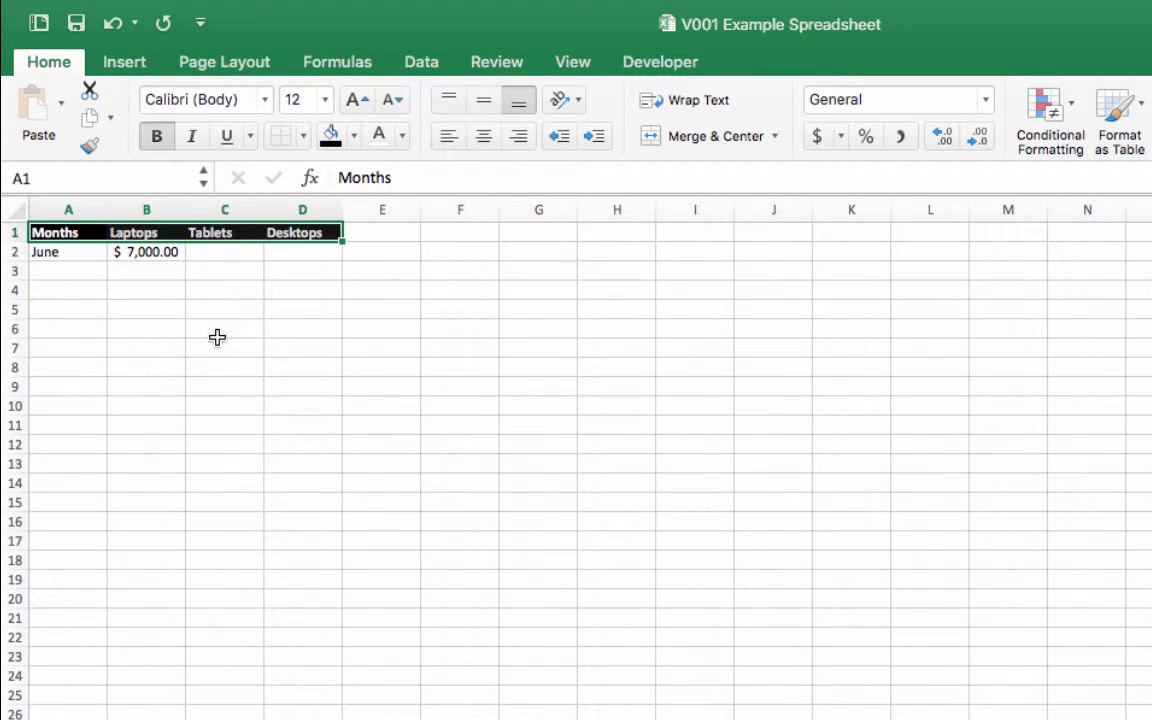
left_click(217, 339)
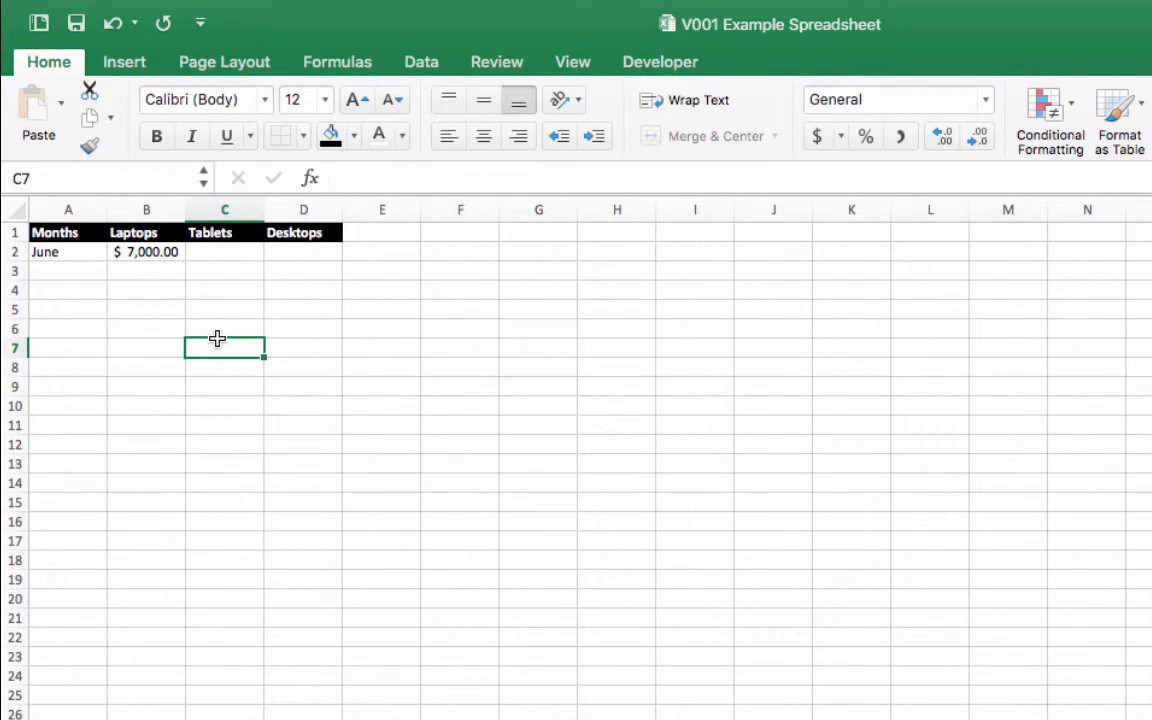
Make the column of the lookup value absolute in the B2 VLOOKUP formula, changing the reference to $A2
left_click(159, 252)
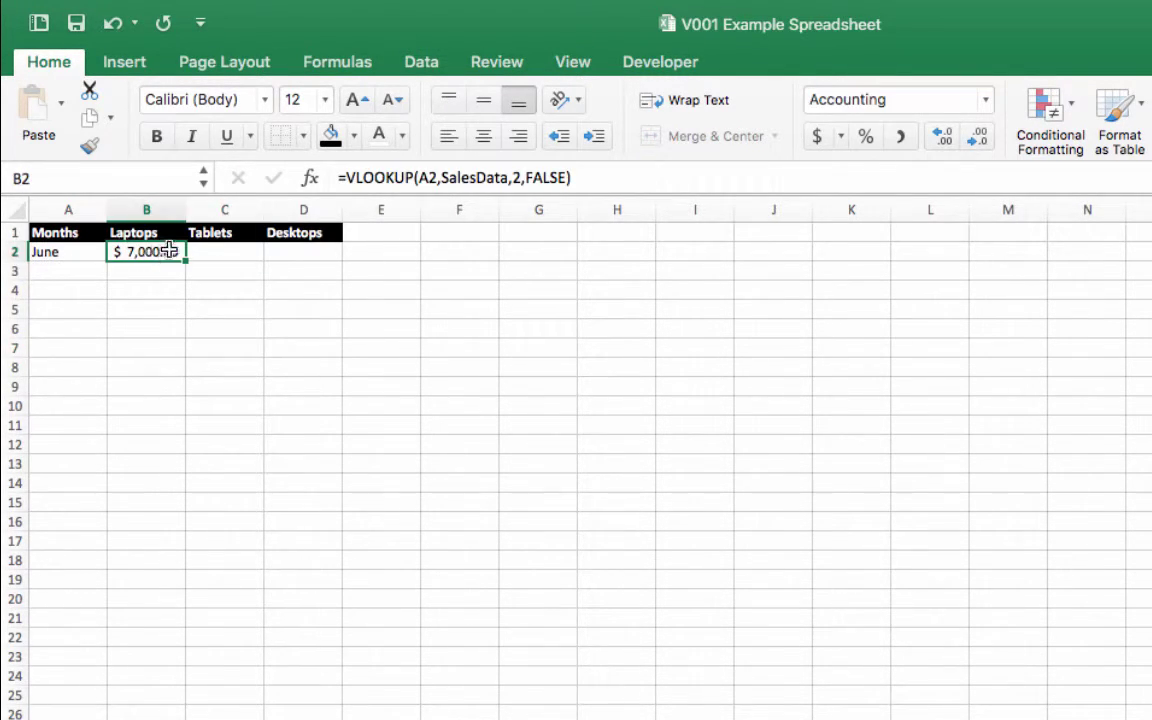
left_click(419, 178)
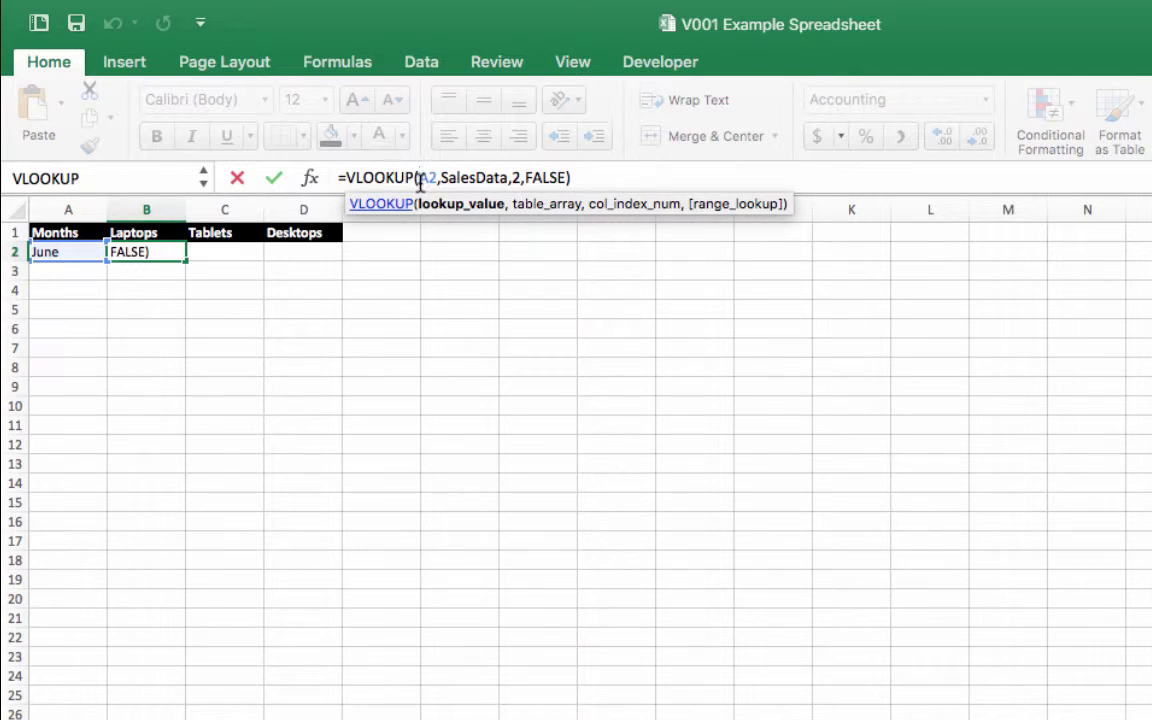
type("$")
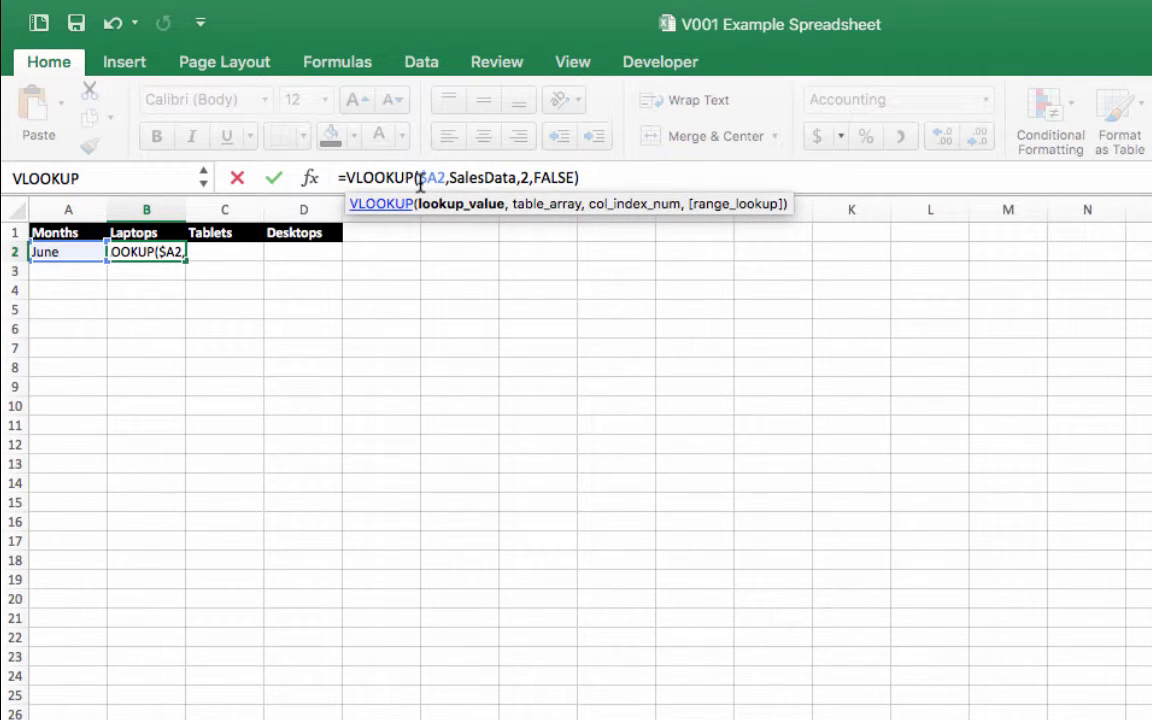
key("Return")
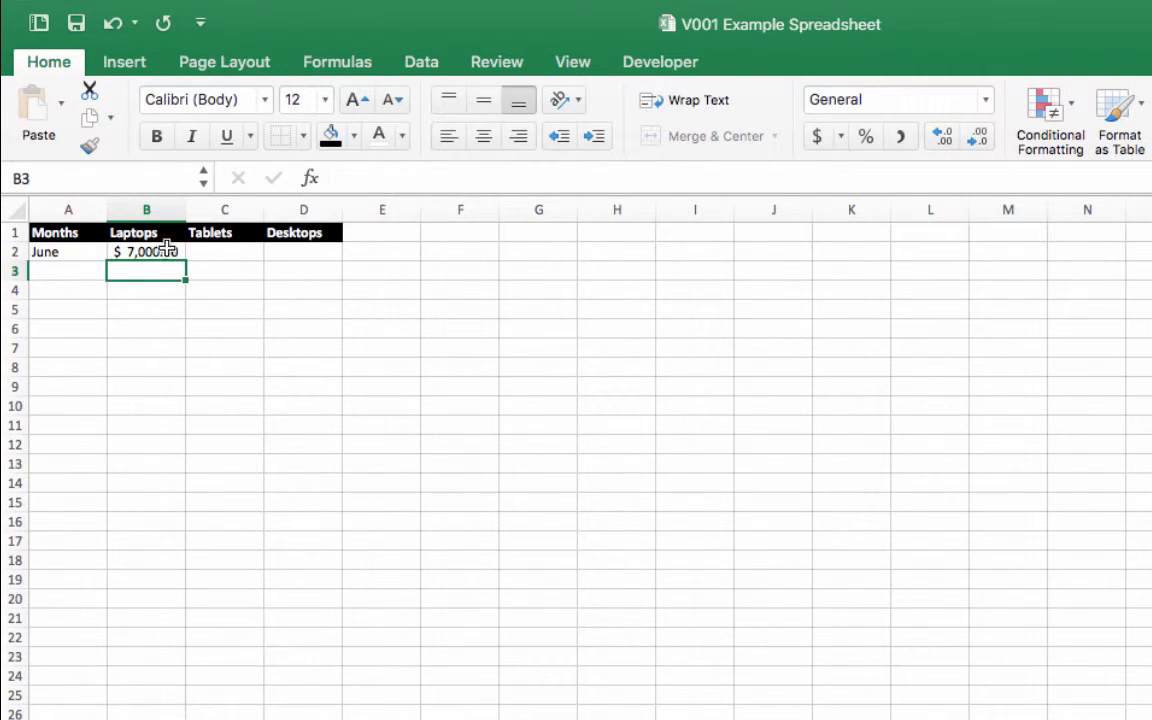
Fill the B2 VLOOKUP formula across to C2 and D2
left_click(153, 256)
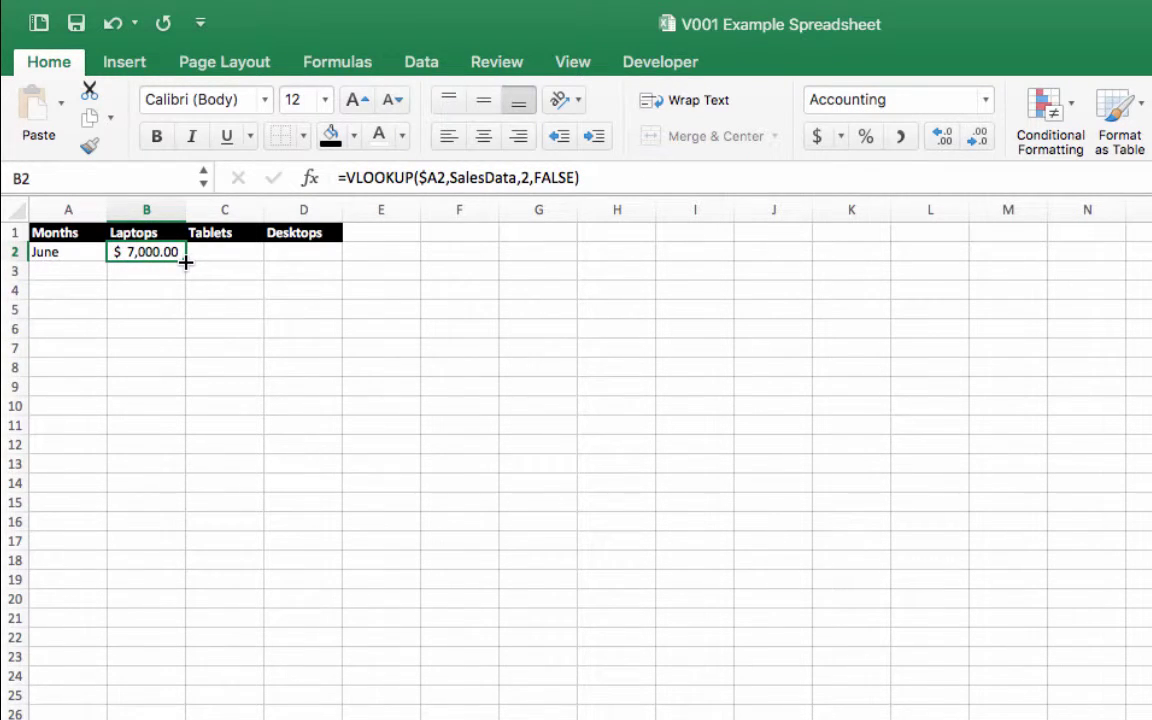
left_click_drag(185, 262, 316, 264)
left_click(326, 320)
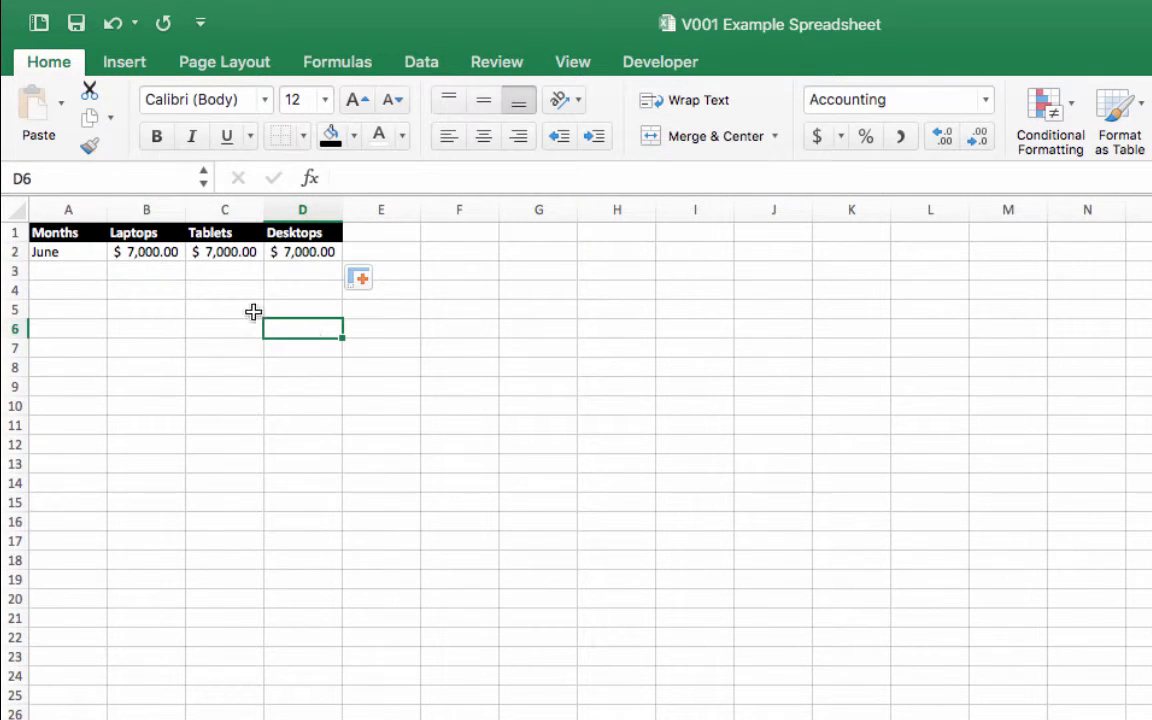
Set the column index to 3 in the Tablets VLOOKUP formula in C2
left_click(211, 258)
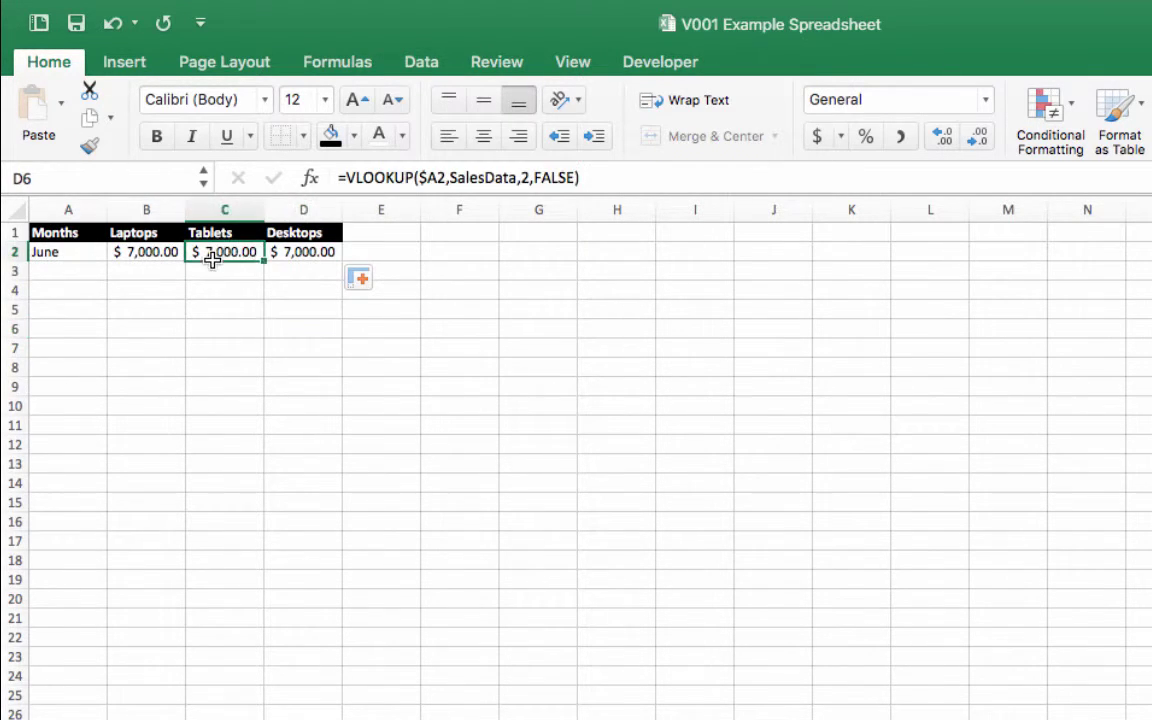
left_click(548, 180)
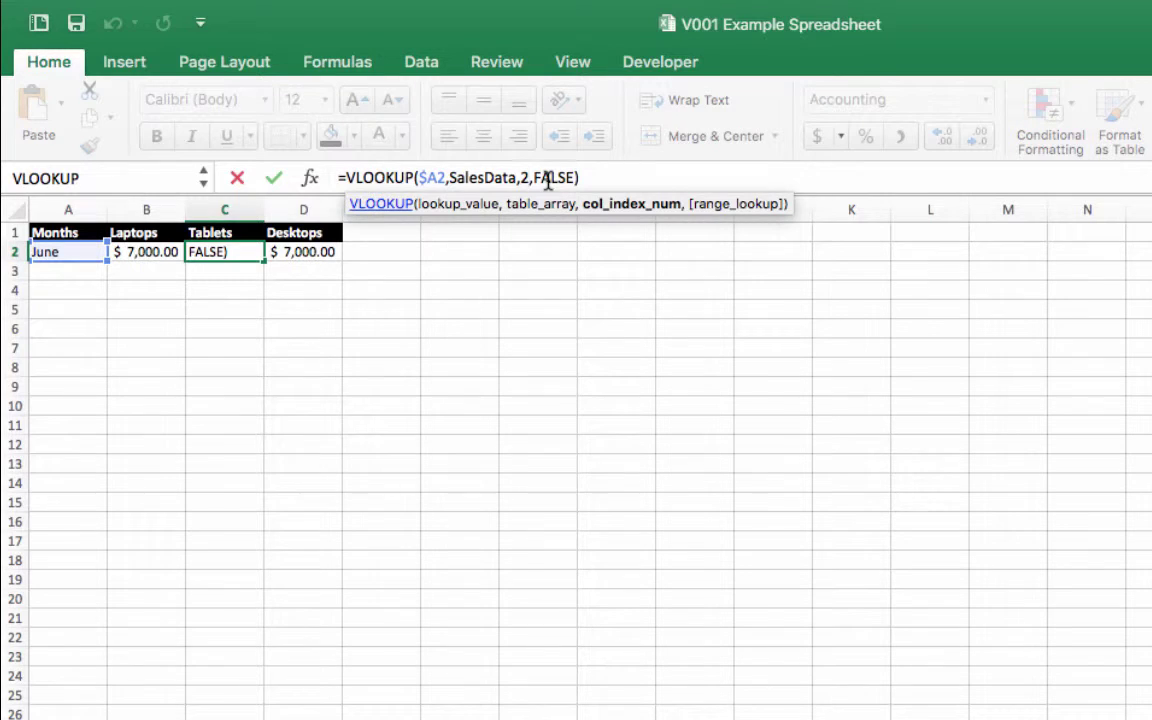
key("BackSpace")
type("3")
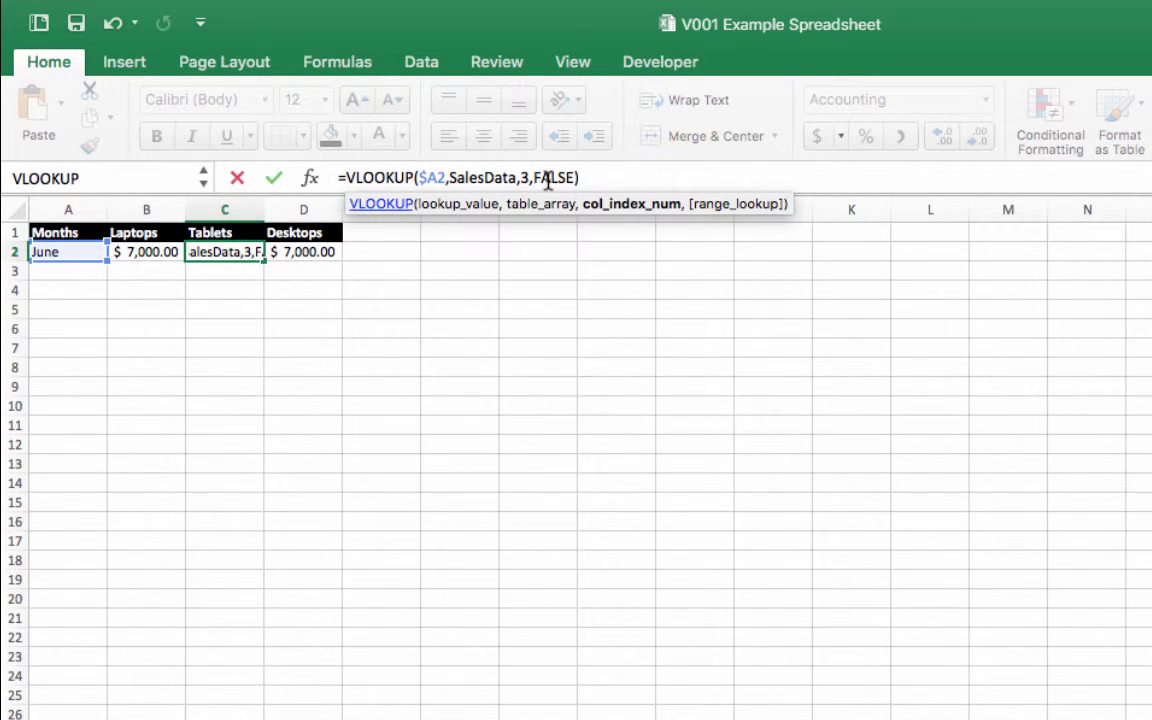
key("Return")
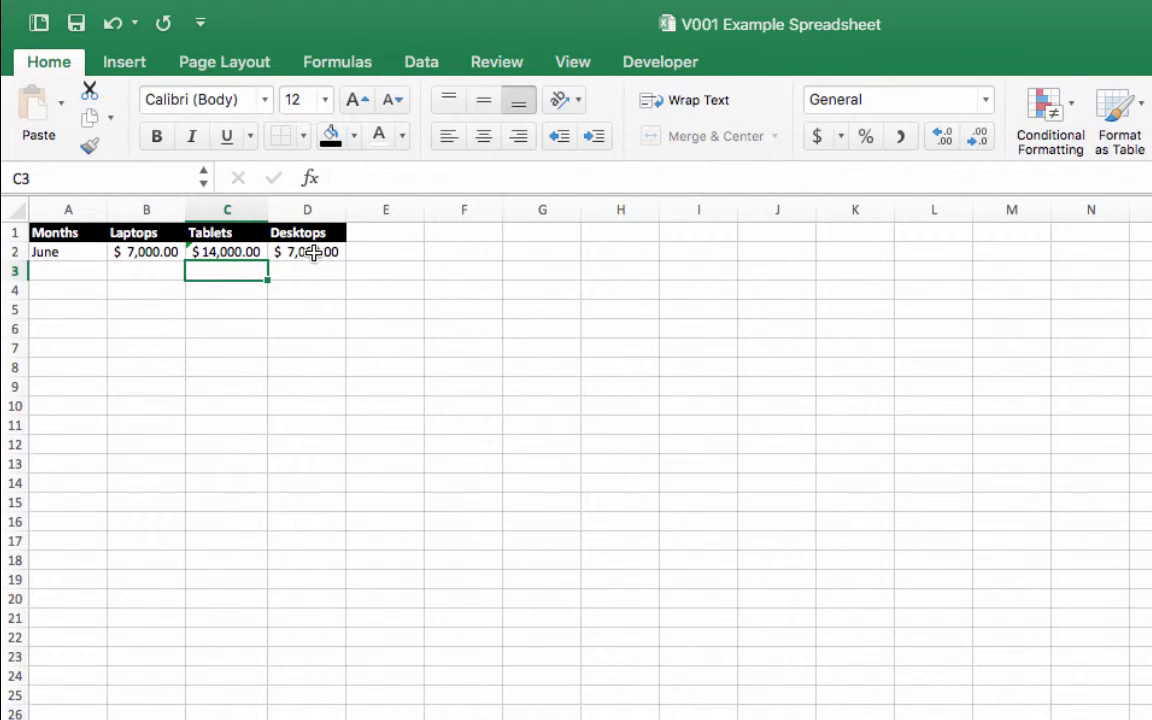
Set the column index to 4 in the Desktops VLOOKUP formula in D2
left_click(313, 253)
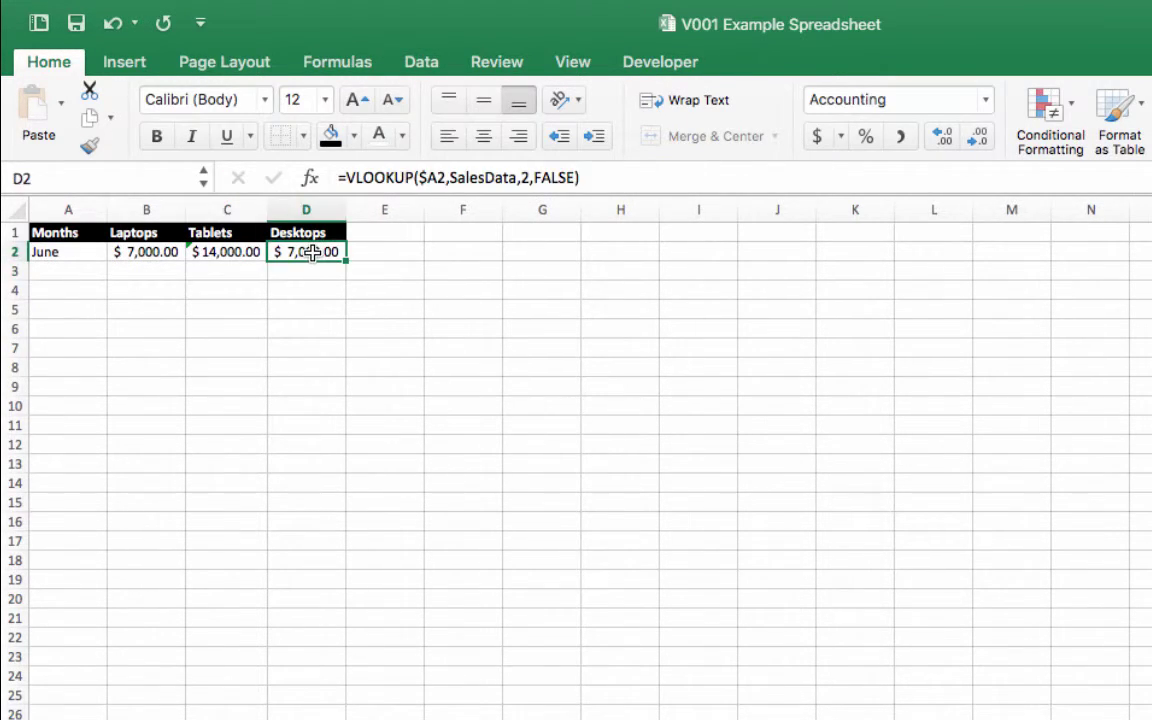
left_click(530, 177)
key("BackSpace")
type("4")
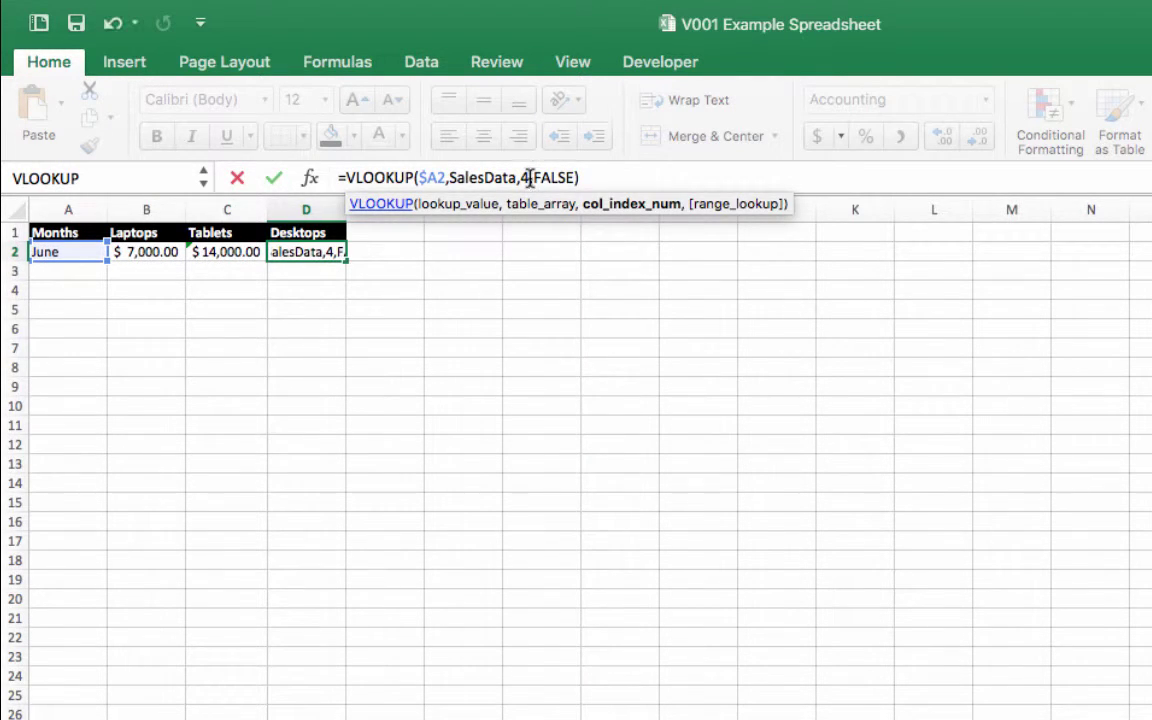
key("Return")
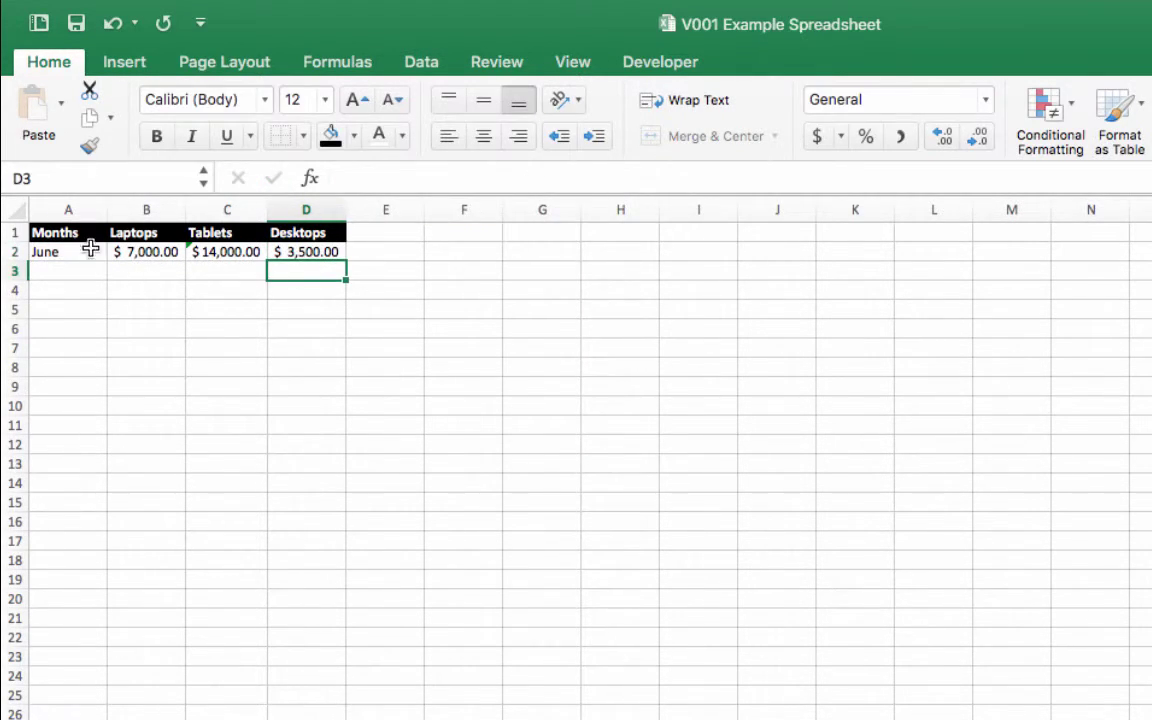
Review the Laptops and Tablets formulas in row 2 and compare the lookup results with the June row of the sales table
left_click(126, 251)
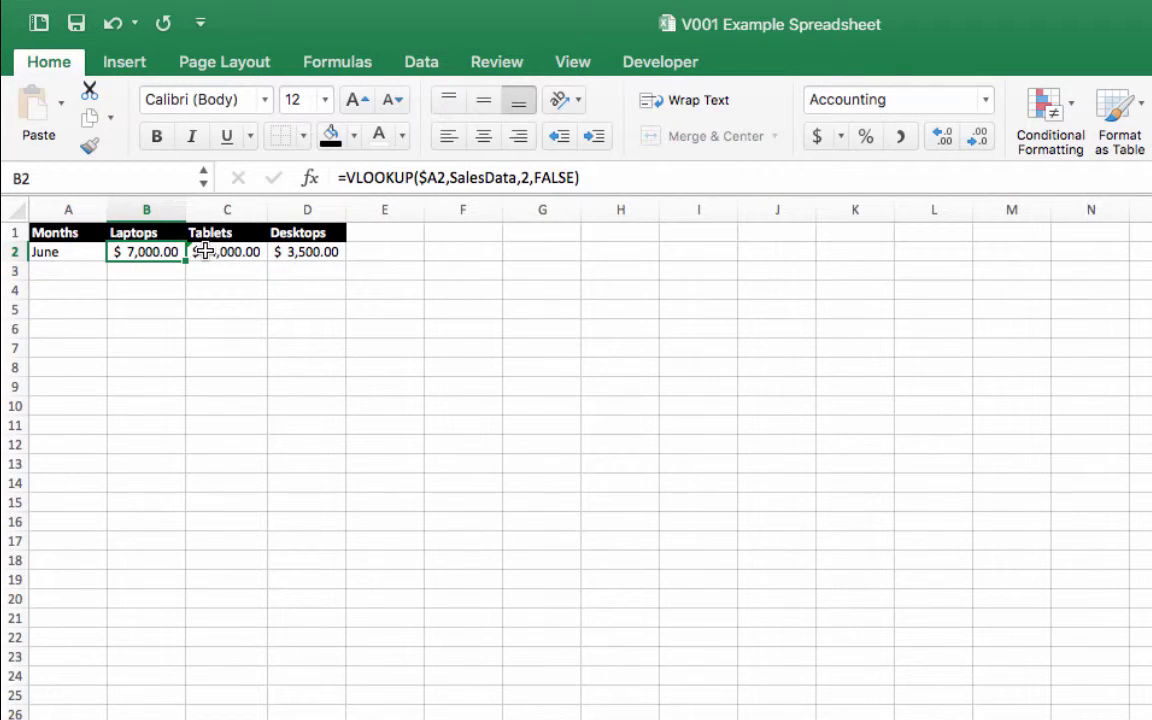
left_click(247, 251)
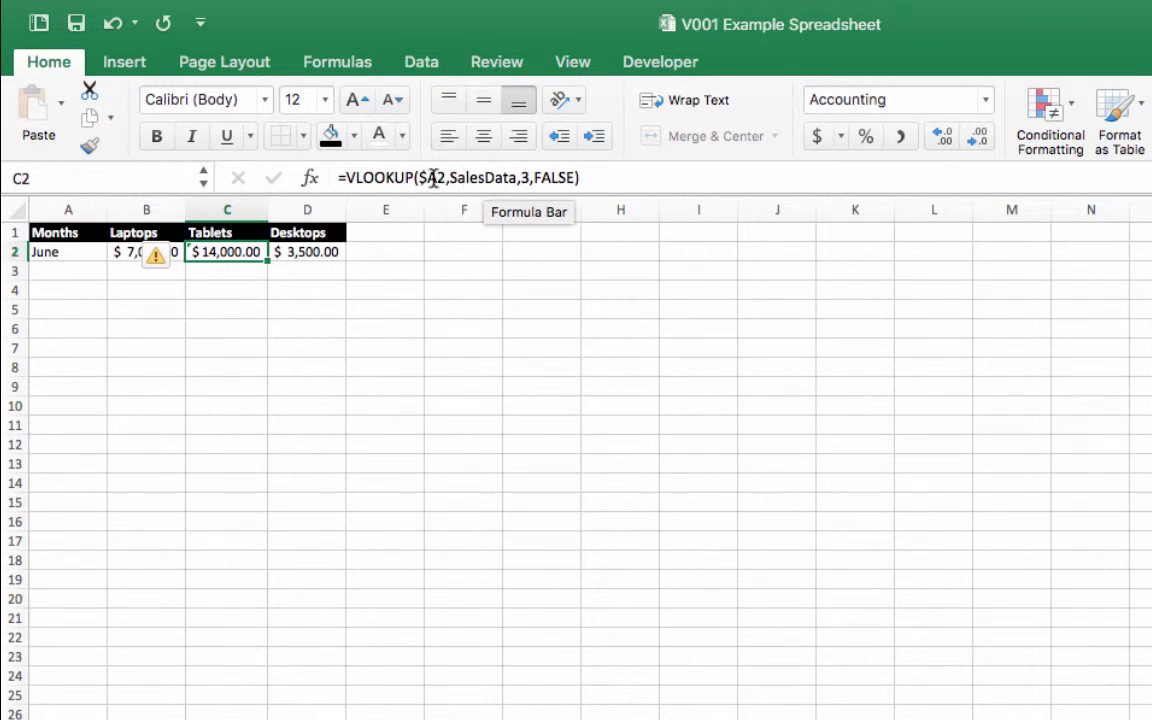
left_click(324, 295)
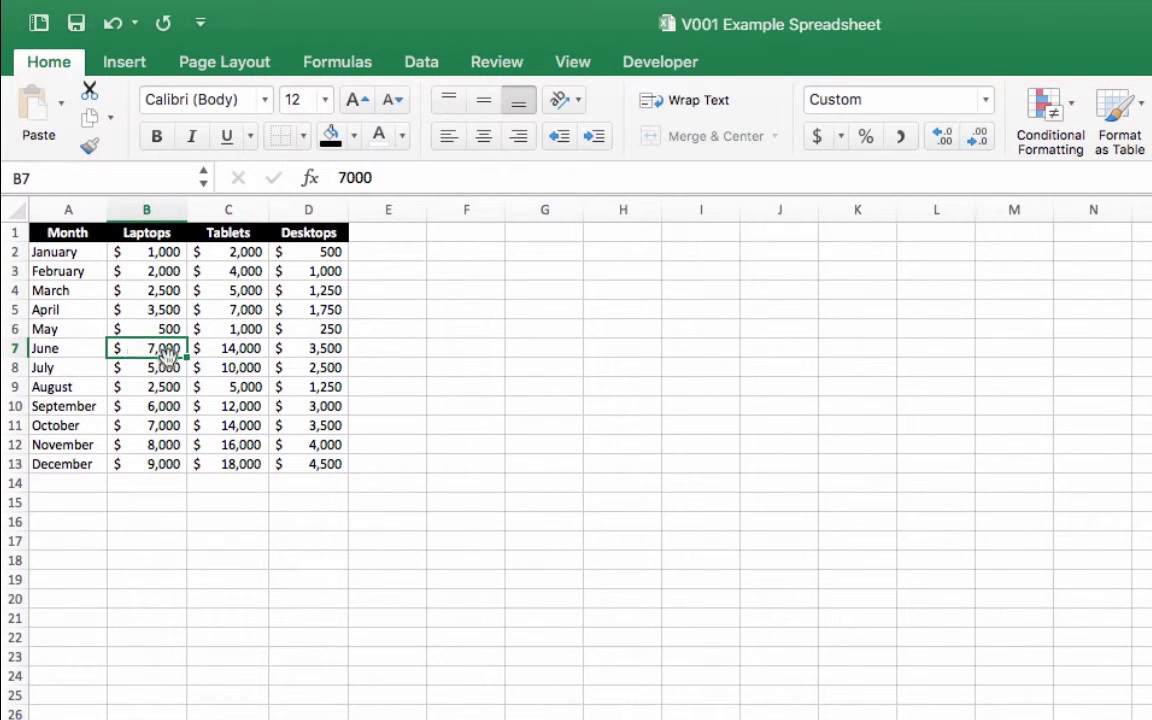
left_click(311, 352)
left_click_drag(172, 349, 291, 347)
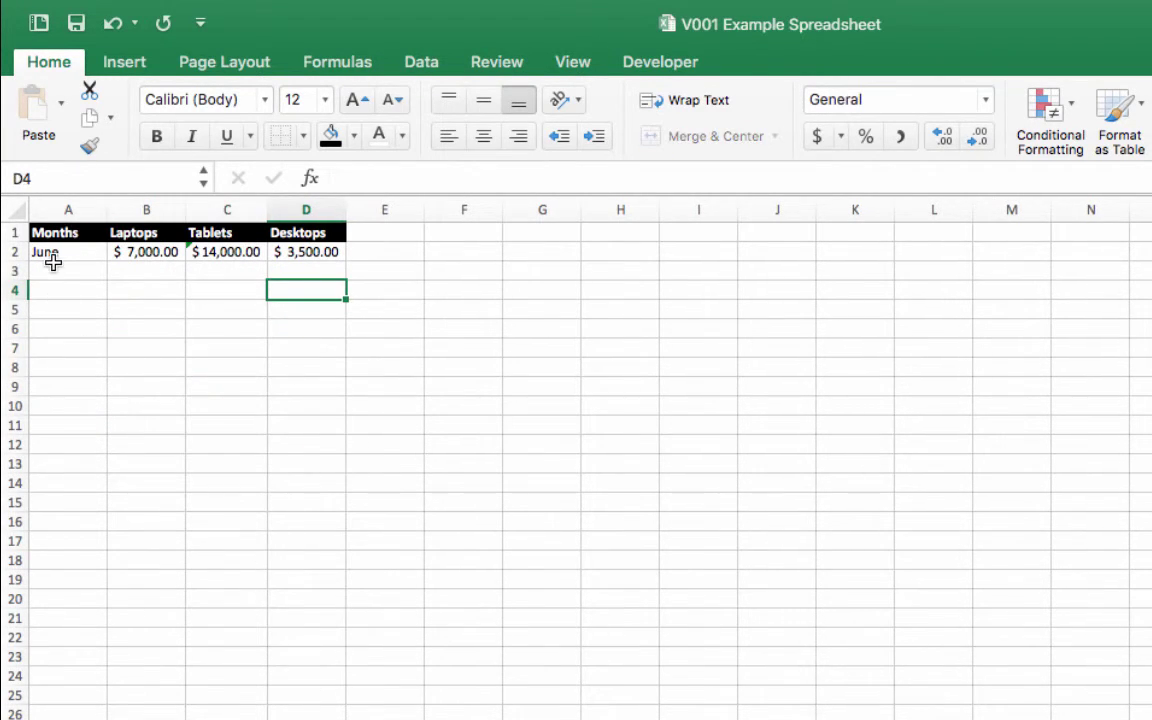
Replace the lookup month in cell A2 with March
left_click(52, 254)
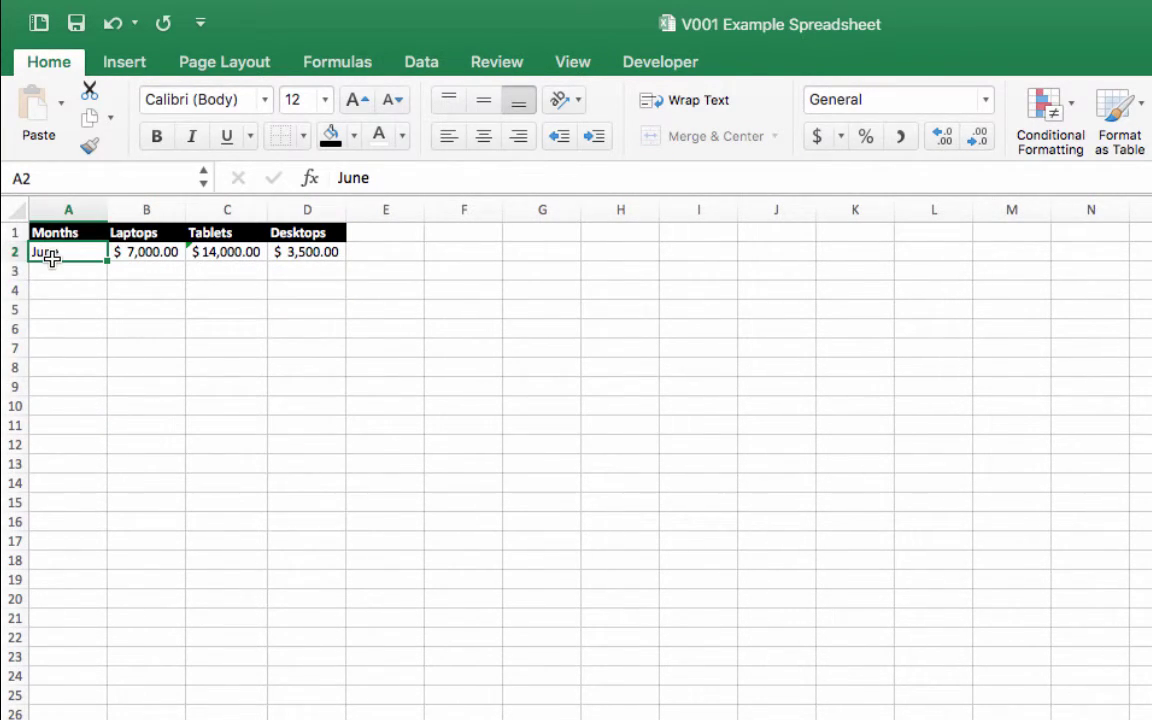
type("March")
key("Return")
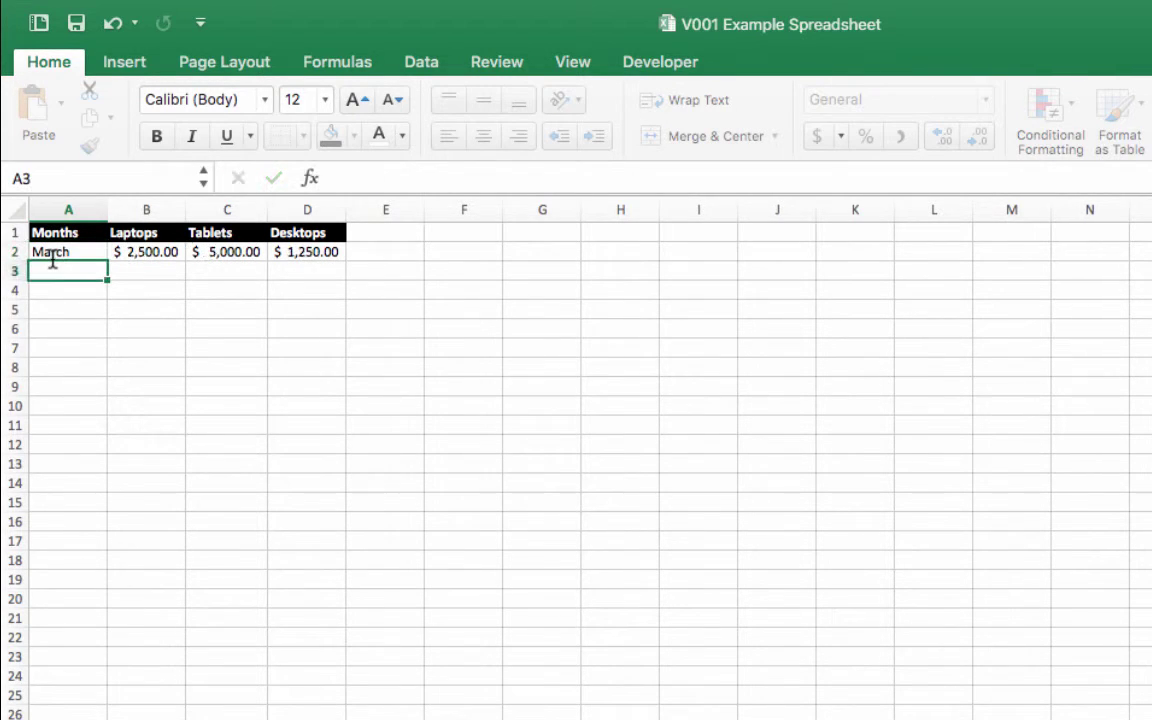
scroll(204, 254, "right", 1)
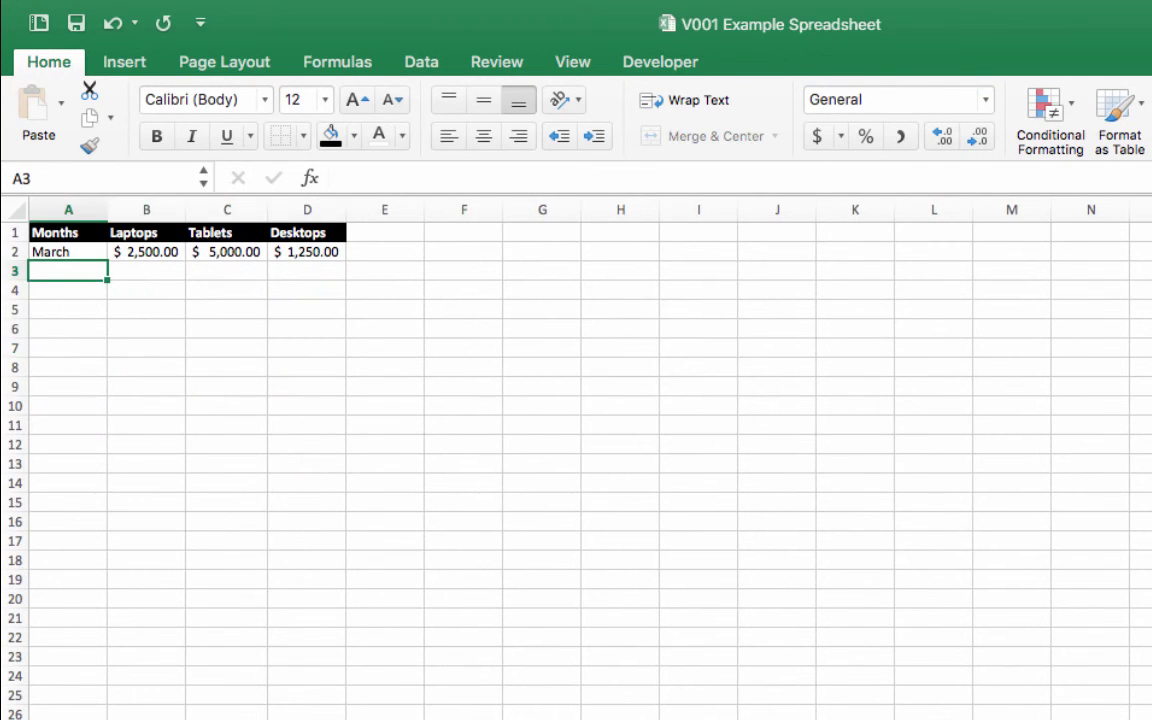
left_click(276, 432)
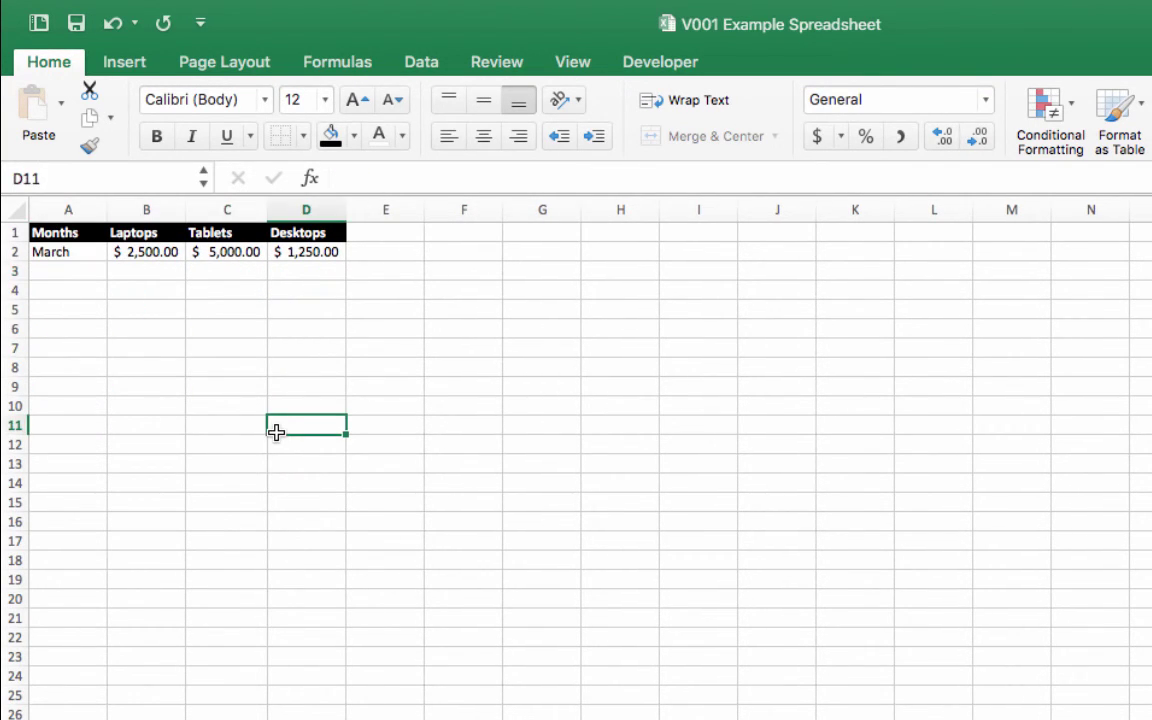